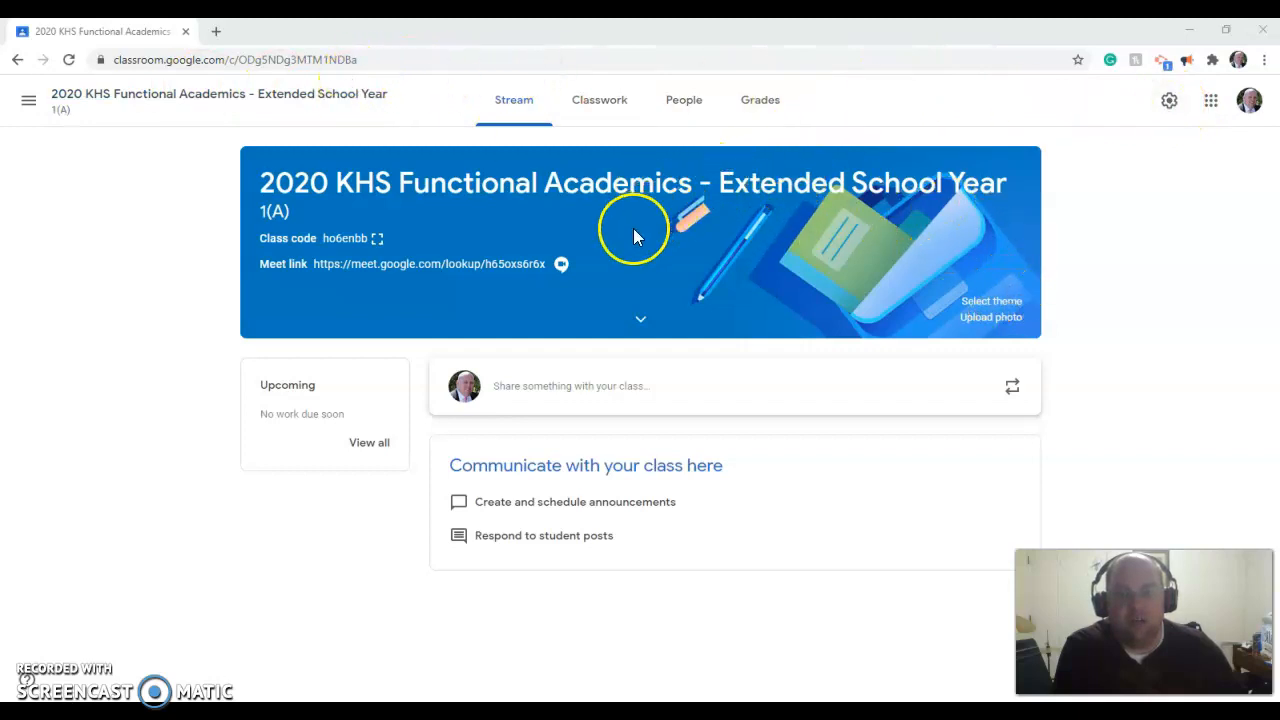
- View the class settings for the Functional Academics class, checking its class details, and close them
{"action": "left_click", "coordinate": [1170, 102]}
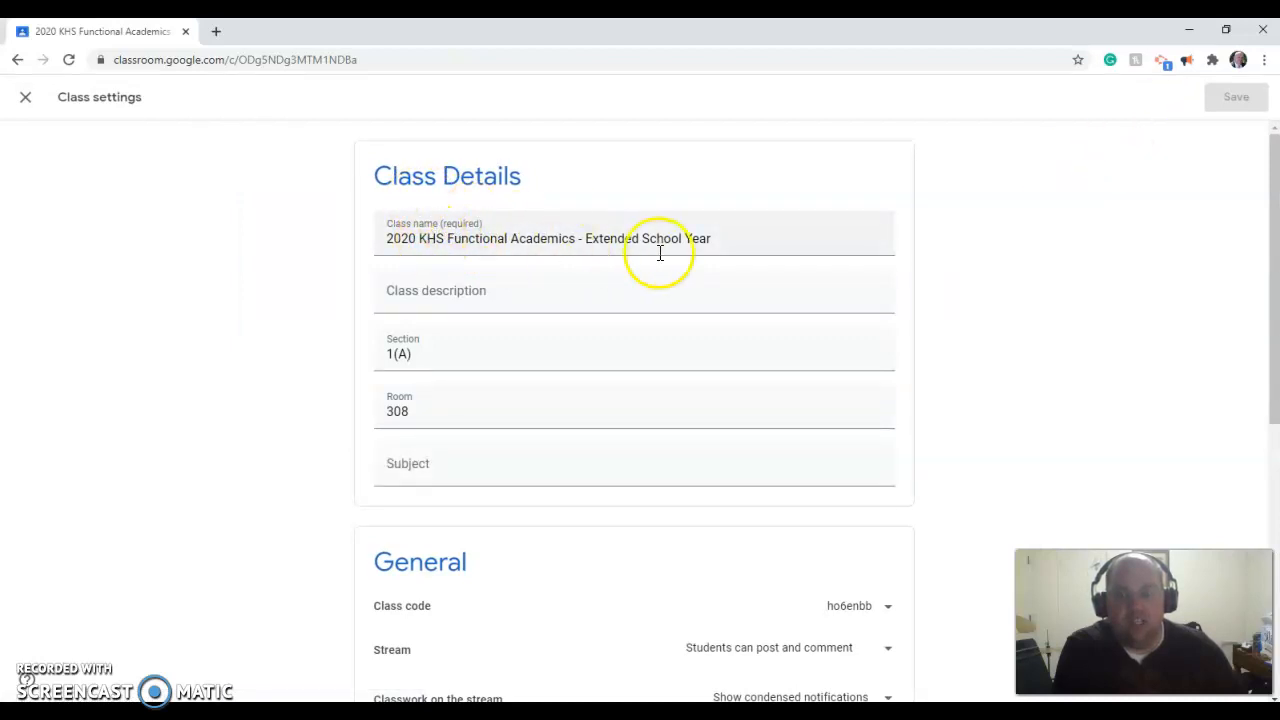
{"action": "left_click", "coordinate": [27, 100]}
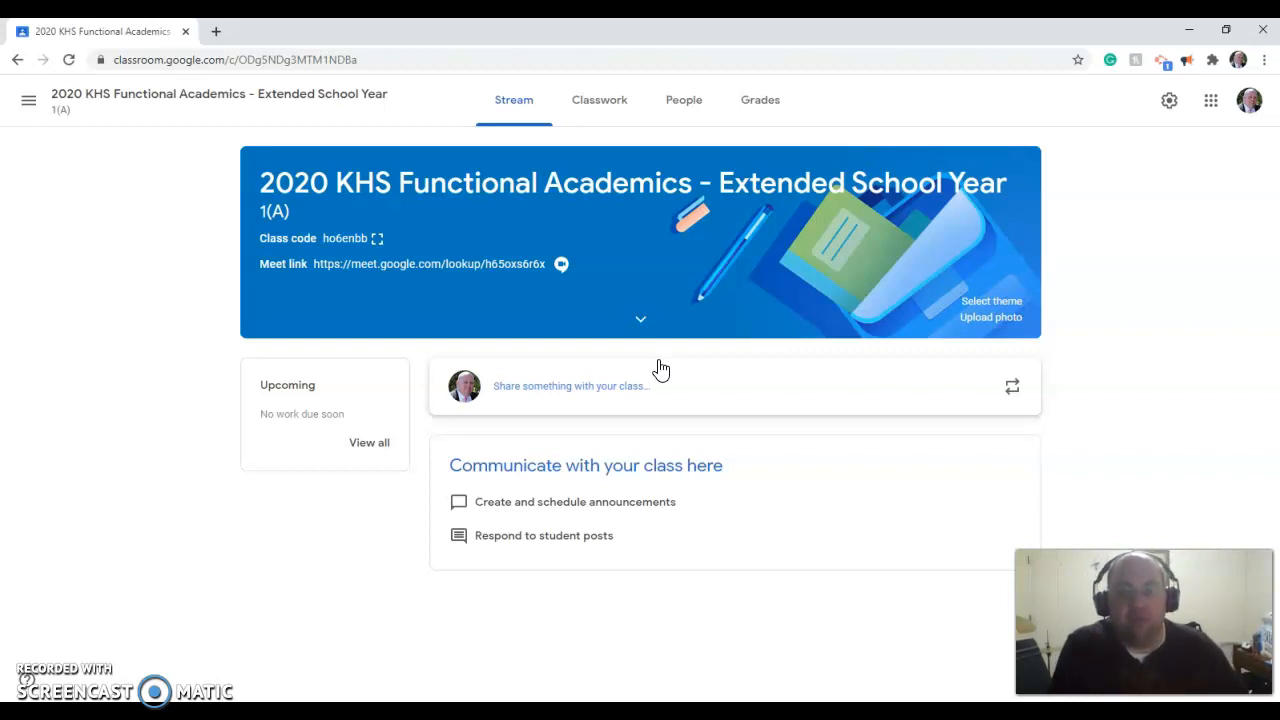
- Create a new assignment in the class's classwork and start its title
{"action": "left_click", "coordinate": [615, 103]}
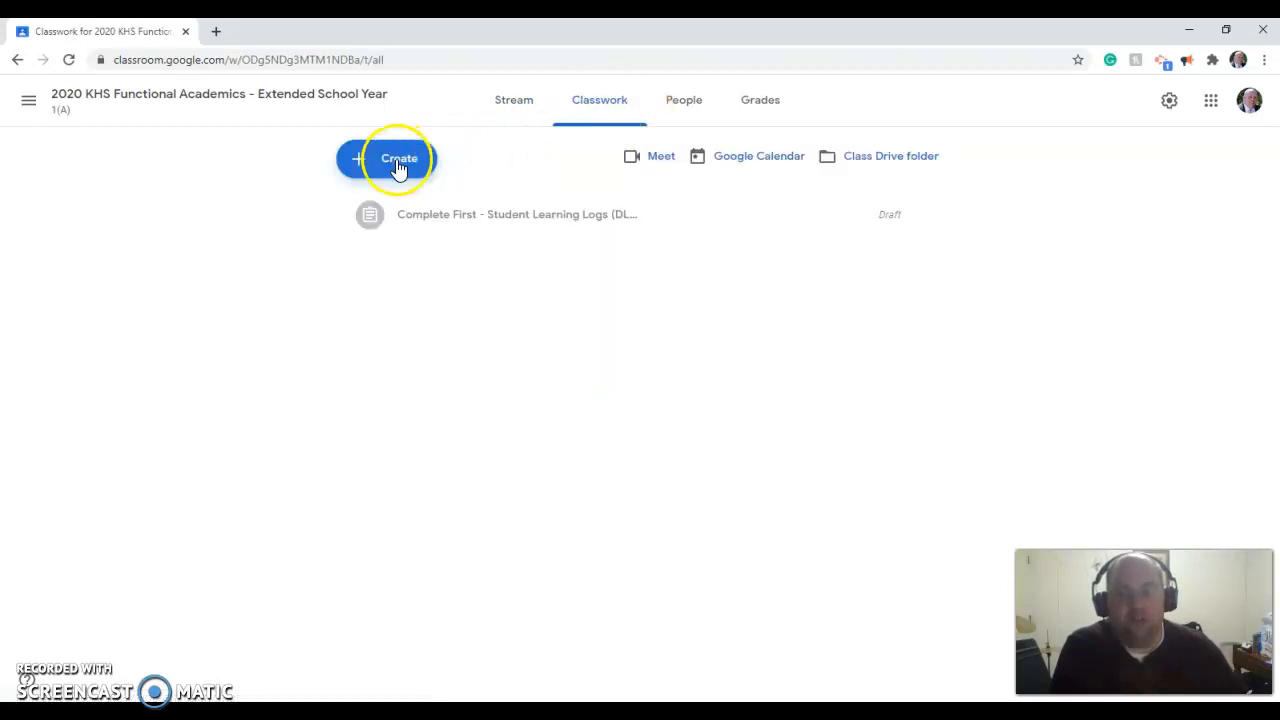
{"action": "left_click", "coordinate": [398, 162]}
{"action": "left_click", "coordinate": [396, 208]}
{"action": "left_click", "coordinate": [216, 177]}
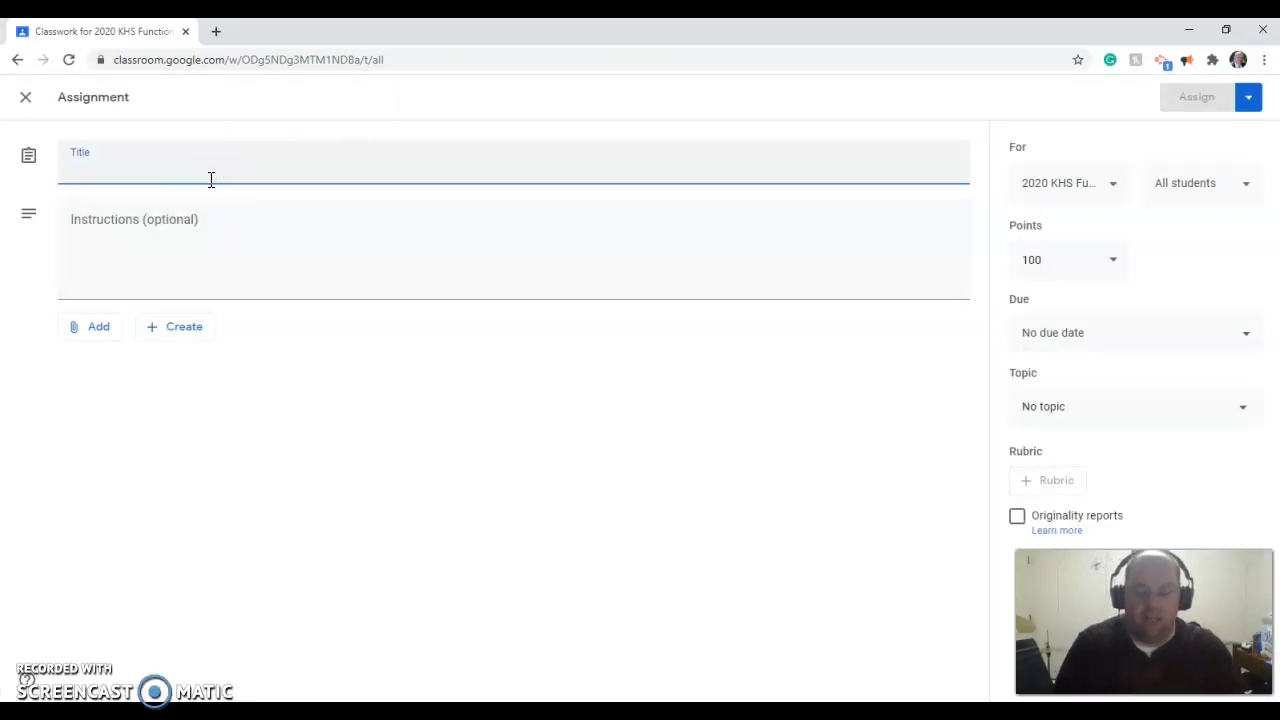
{"action": "type", "text": "D"}
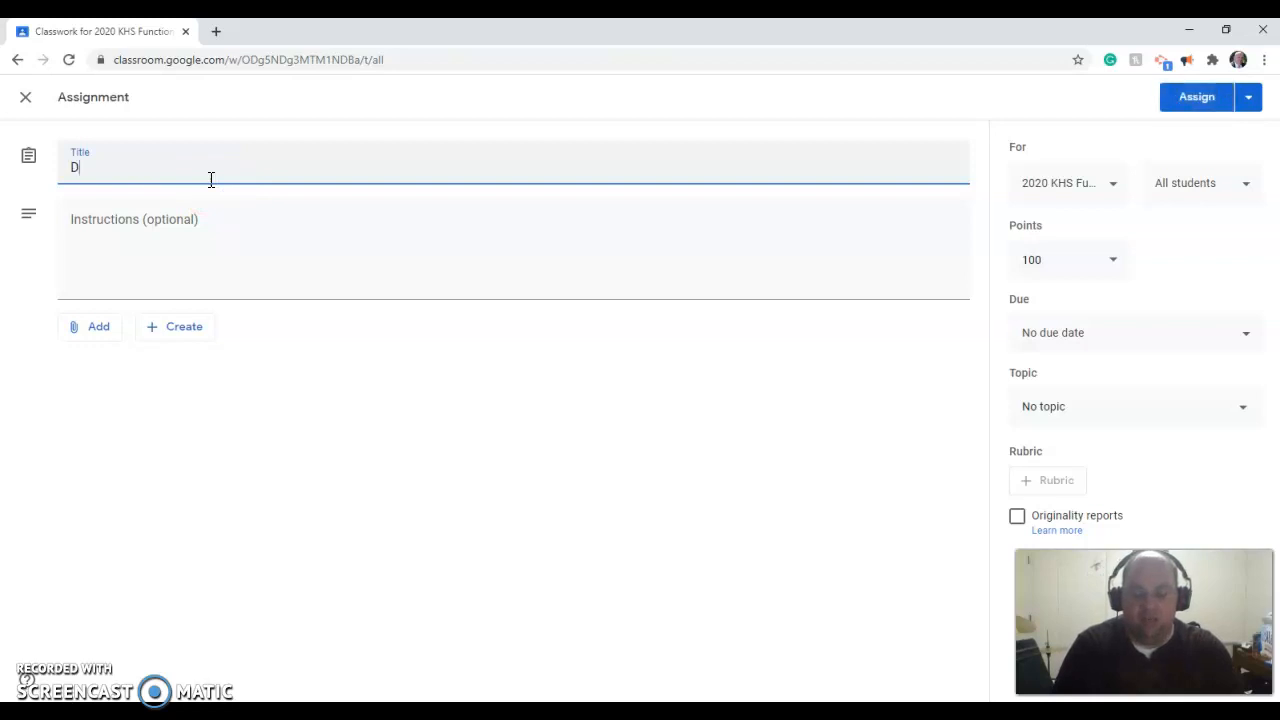
{"action": "type", "text": "o This"}
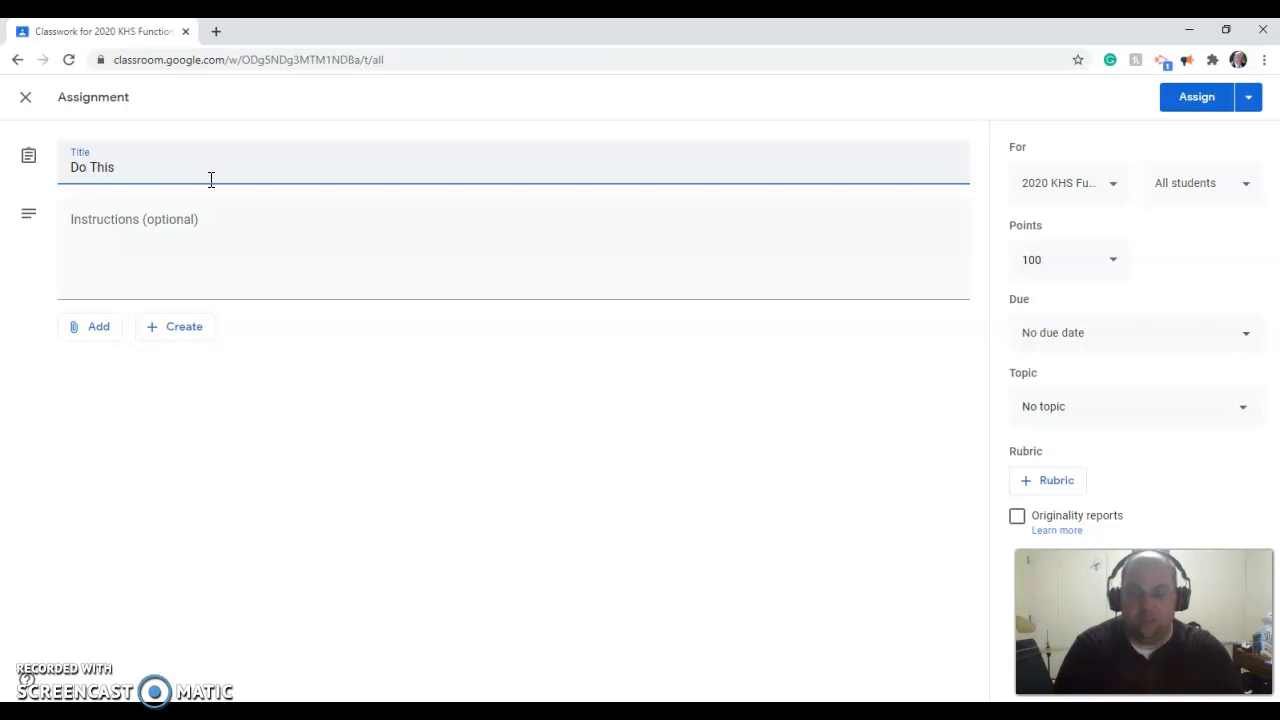
{"action": "key", "text": "BackSpace"}
{"action": "key", "text": "BackSpace"}
{"action": "key", "text": "BackSpace"}
{"action": "key", "text": "BackSpace"}
{"action": "key", "text": "BackSpace"}
{"action": "key", "text": "BackSpace"}
{"action": "key", "text": "BackSpace"}
- Title the assignment "Complete This First - DLL Student Logs"
{"action": "type", "text": "Complete This First"}
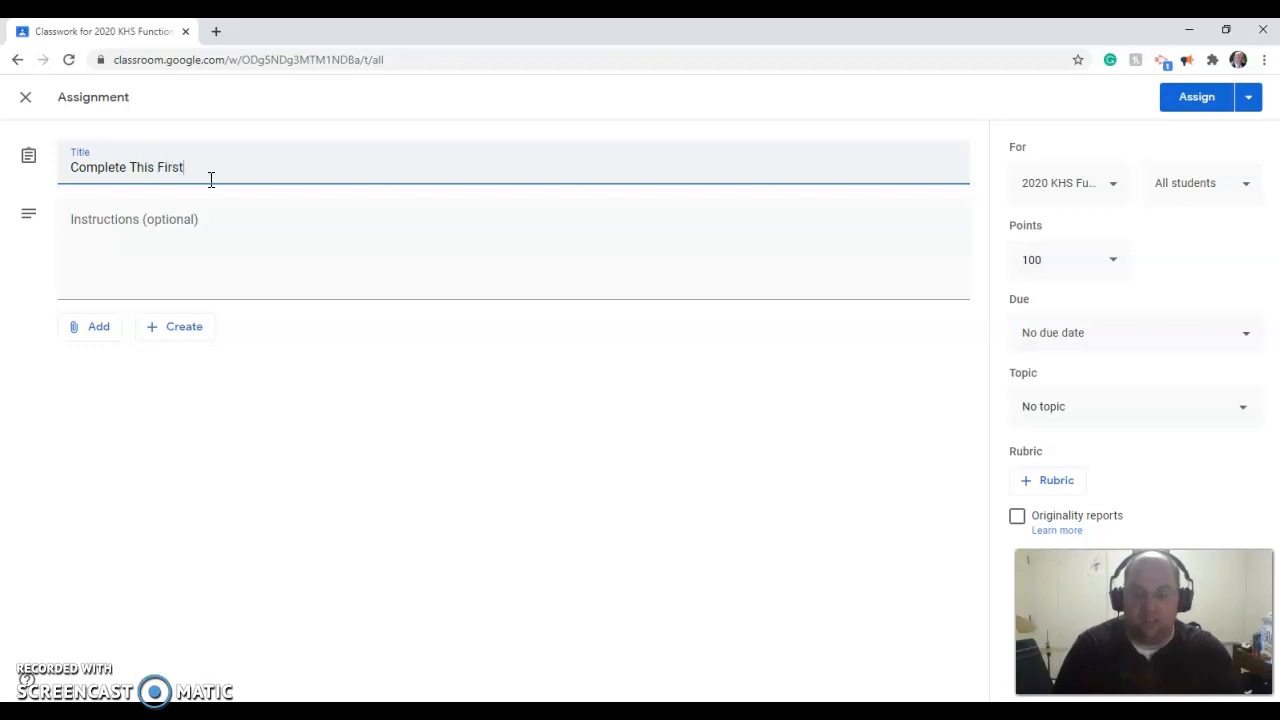
{"action": "type", "text": " - DLL Student Logs"}
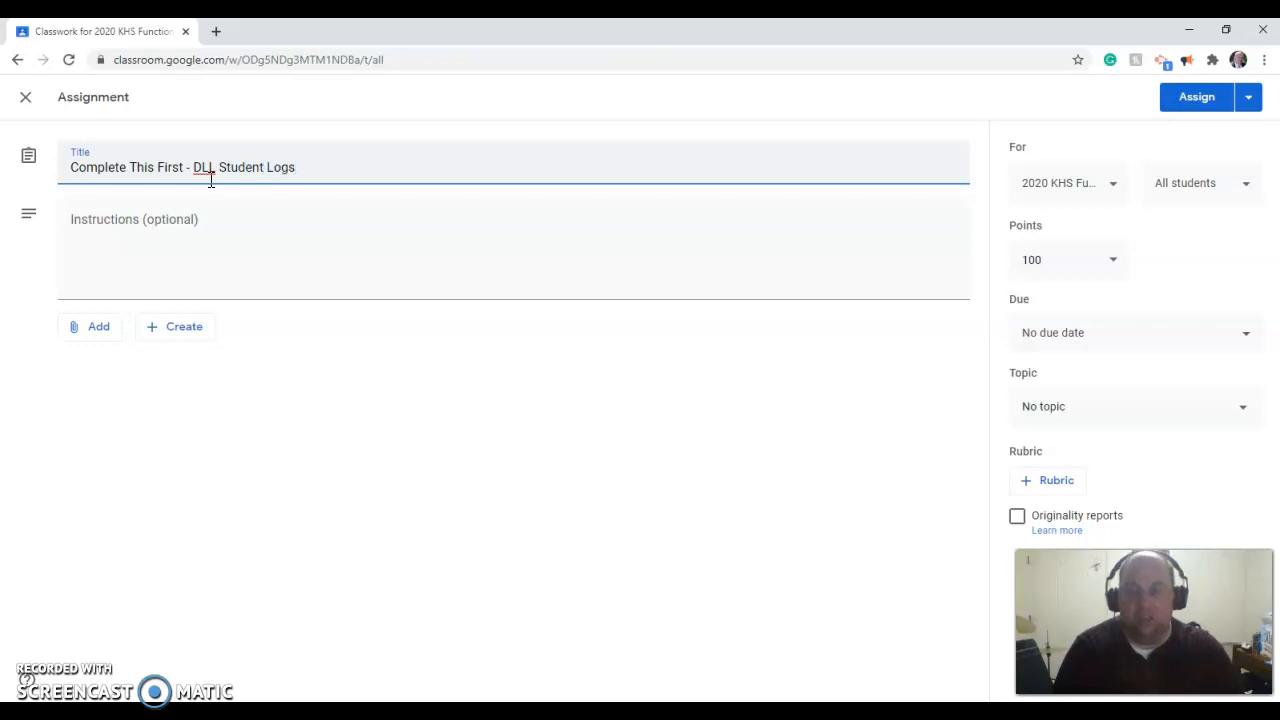
- Enter the instructions "Please complete these logs as soon as possible (before first week ends). They will act as attence logs for summer school."
{"action": "left_click", "coordinate": [229, 246]}
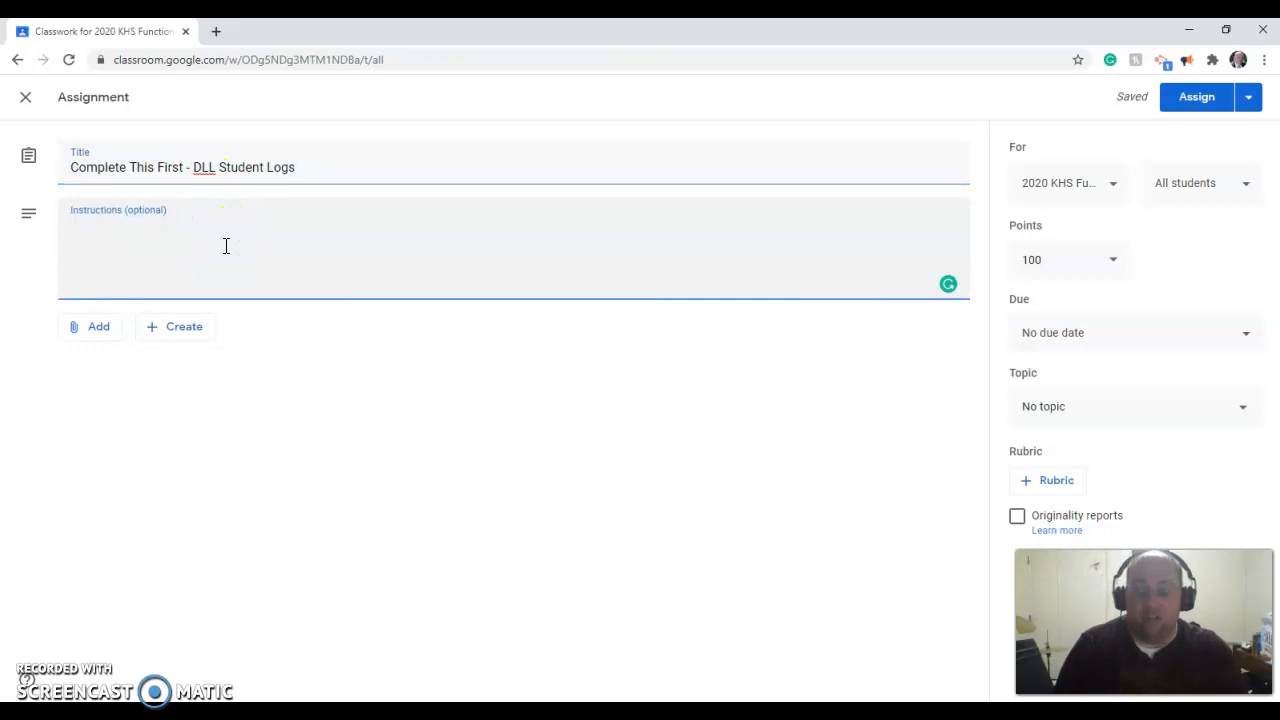
{"action": "type", "text": "Please com"}
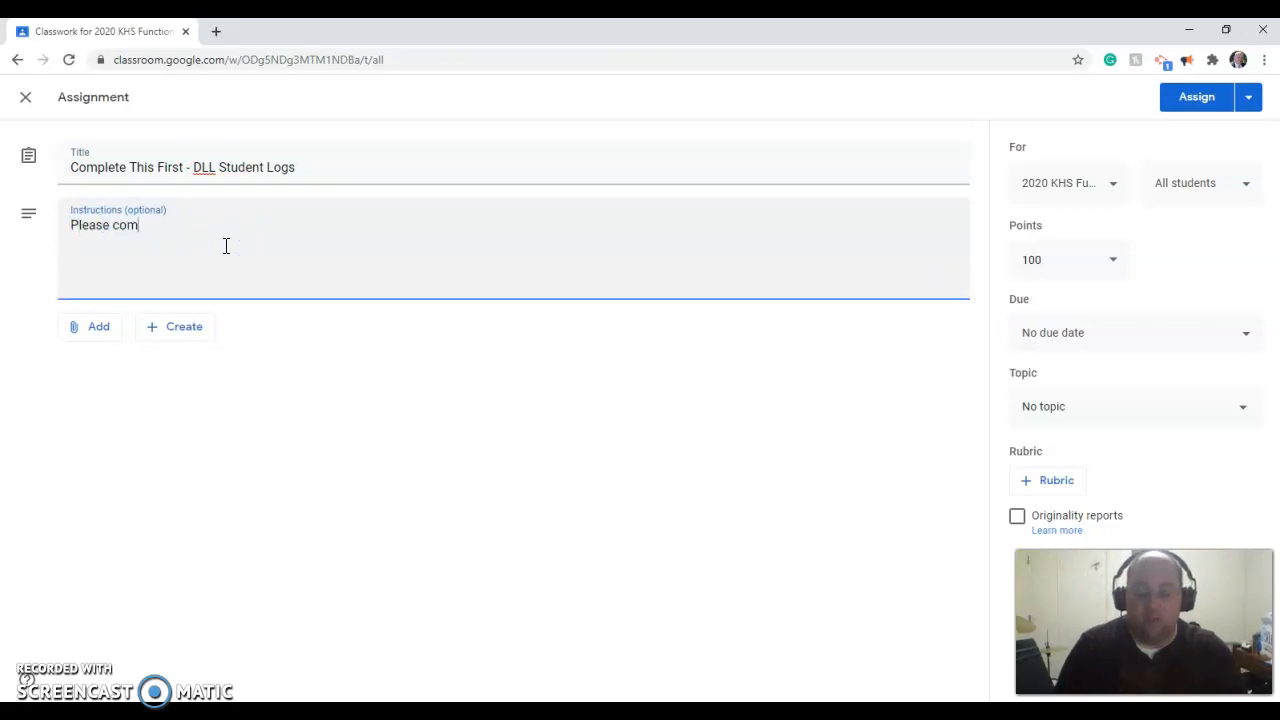
{"action": "type", "text": "plete these logs as s"}
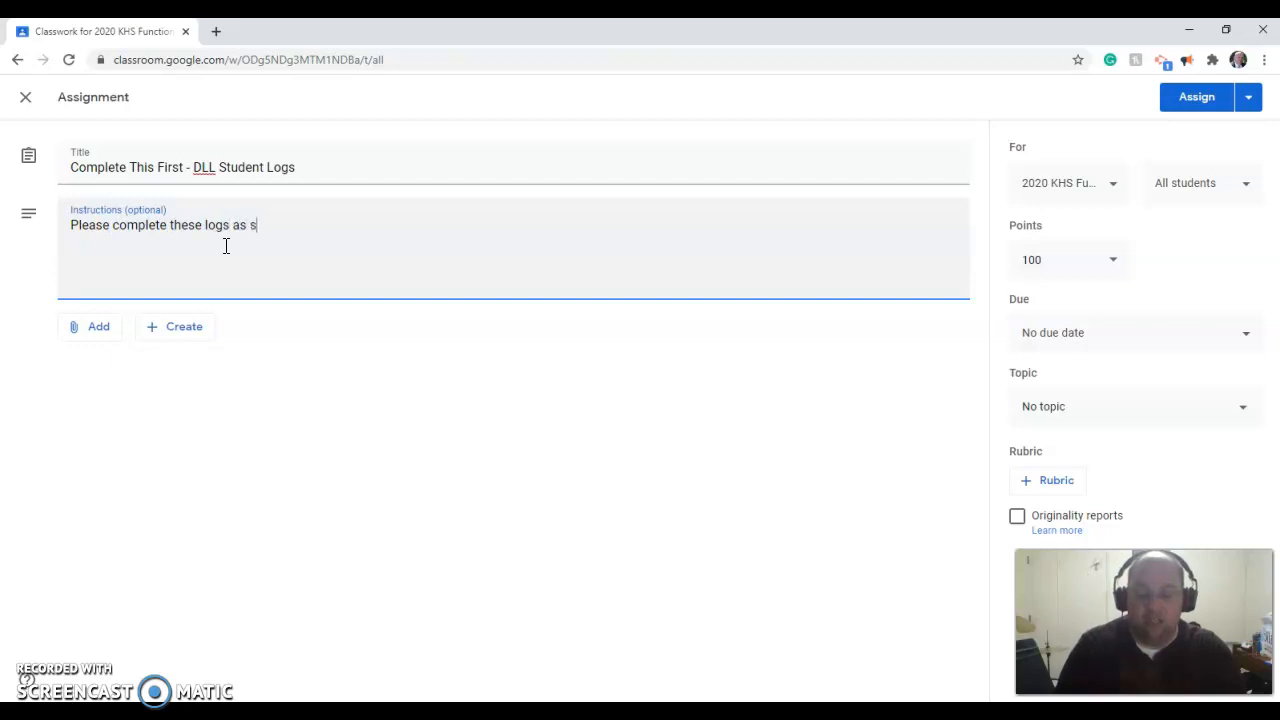
{"action": "type", "text": "oon as possibl"}
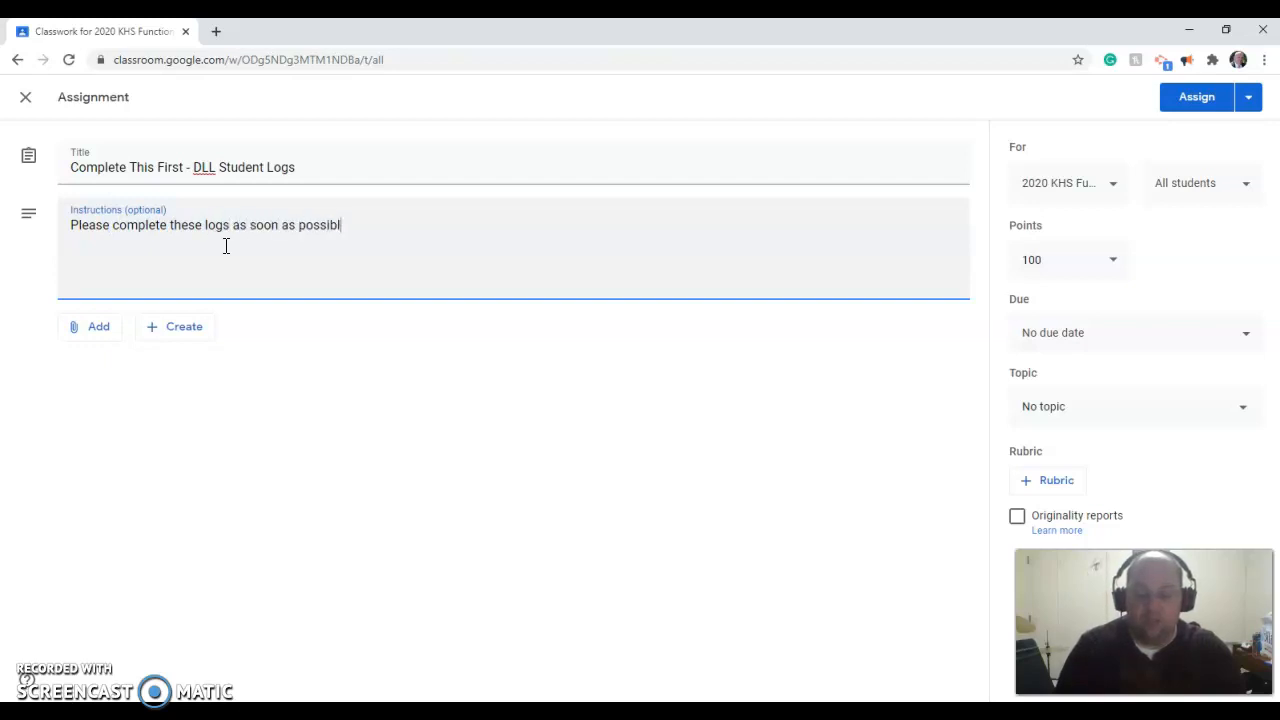
{"action": "type", "text": "e (before f"}
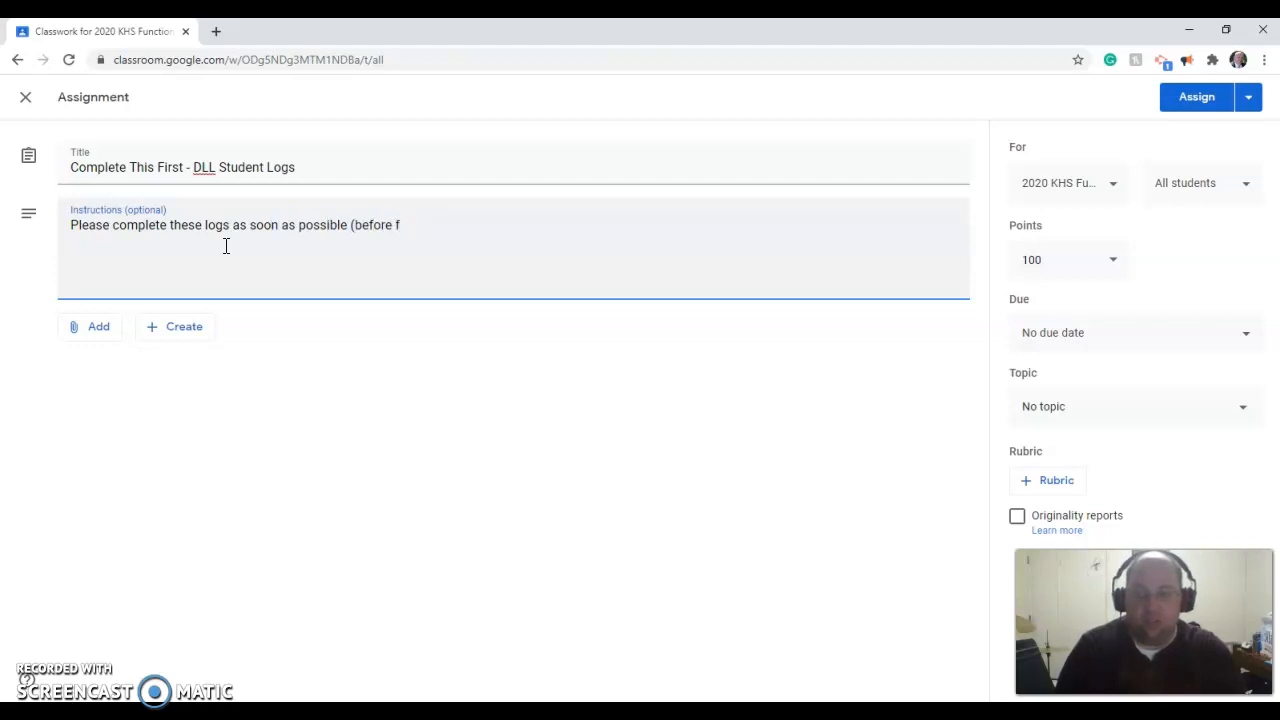
{"action": "type", "text": "irst week ends). "}
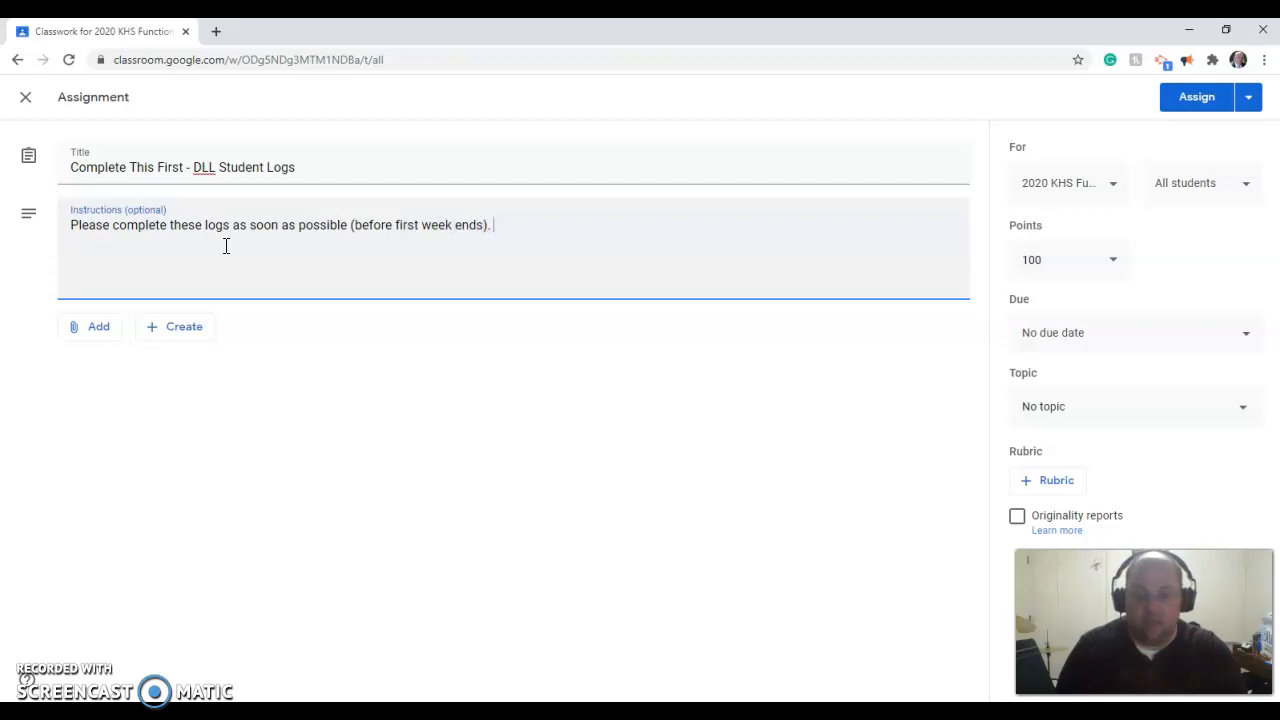
{"action": "type", "text": "They will act as attence logs for summer school"}
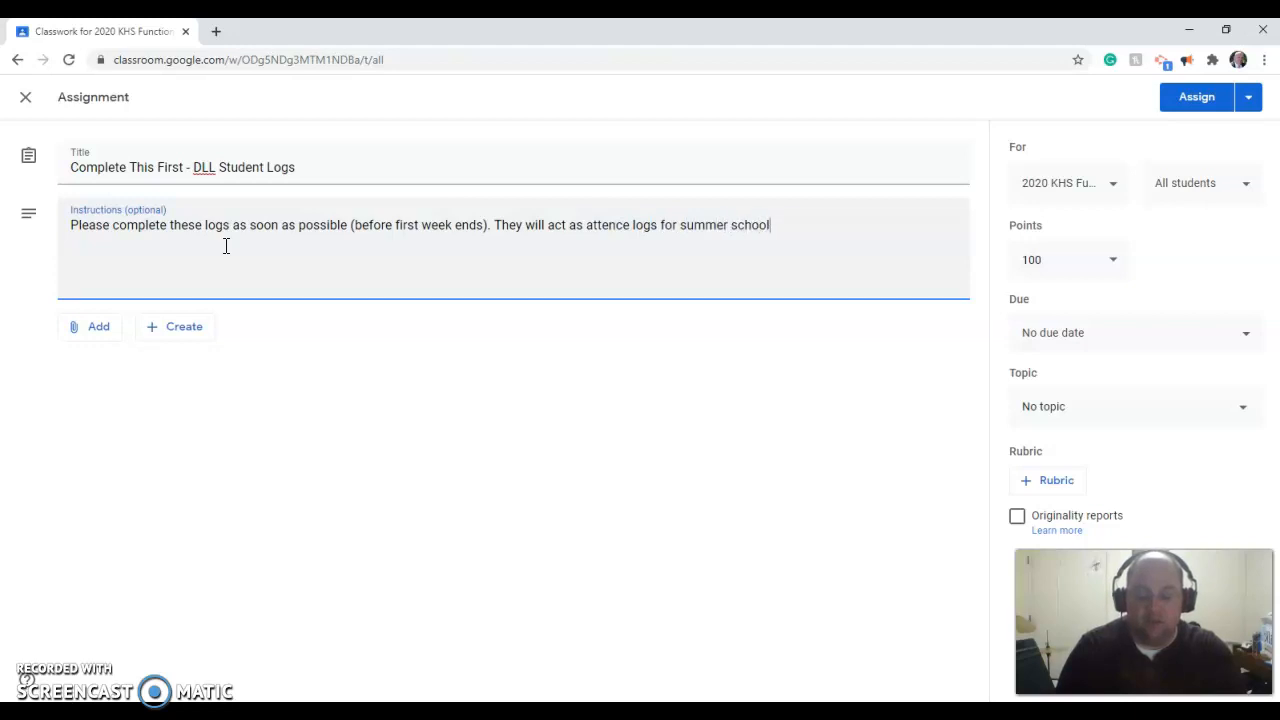
{"action": "type", "text": "."}
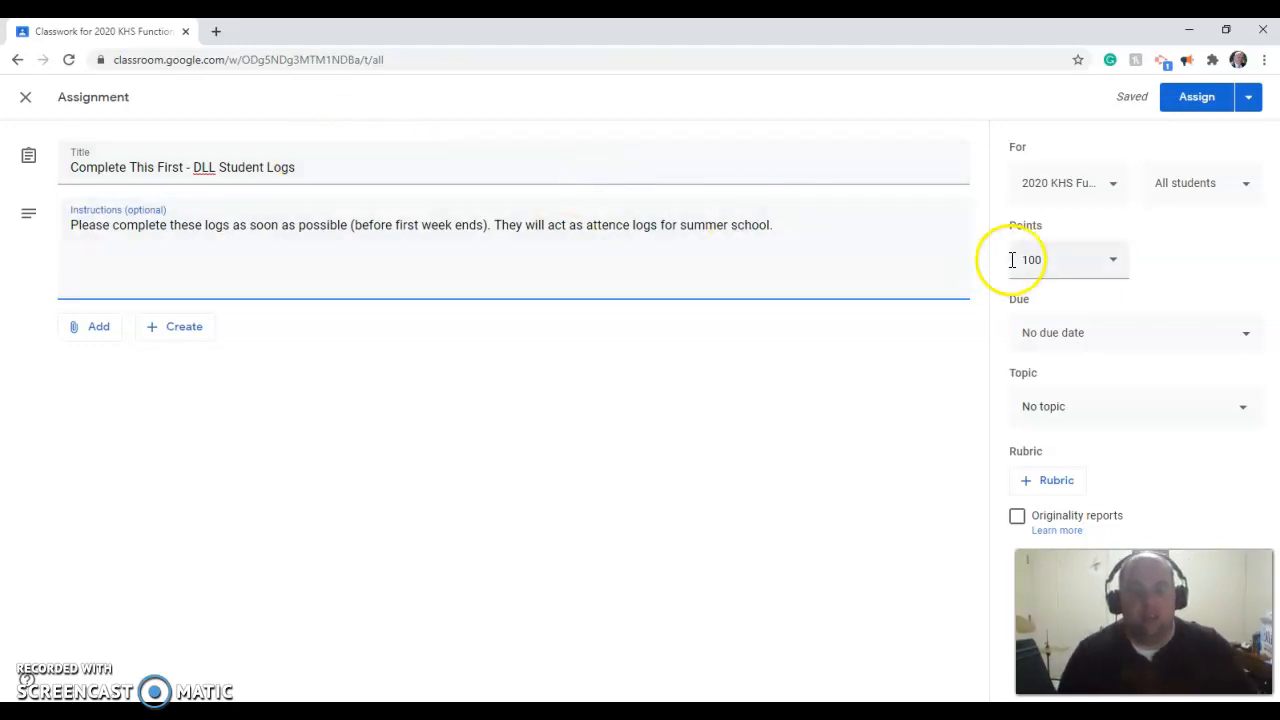
- Make the assignment ungraded and set its due date to Jul 3, 2020
{"action": "left_click", "coordinate": [1074, 264]}
{"action": "left_click", "coordinate": [1054, 296]}
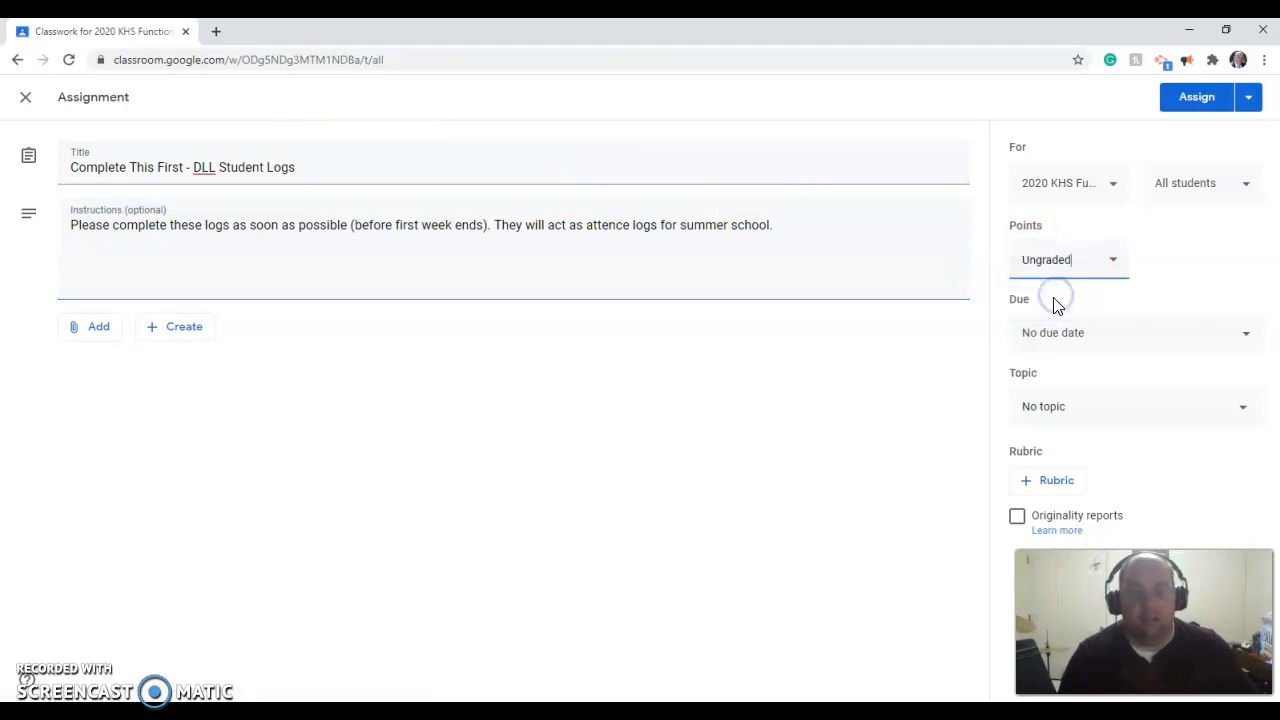
{"action": "left_click", "coordinate": [1210, 338]}
{"action": "left_click", "coordinate": [1176, 402]}
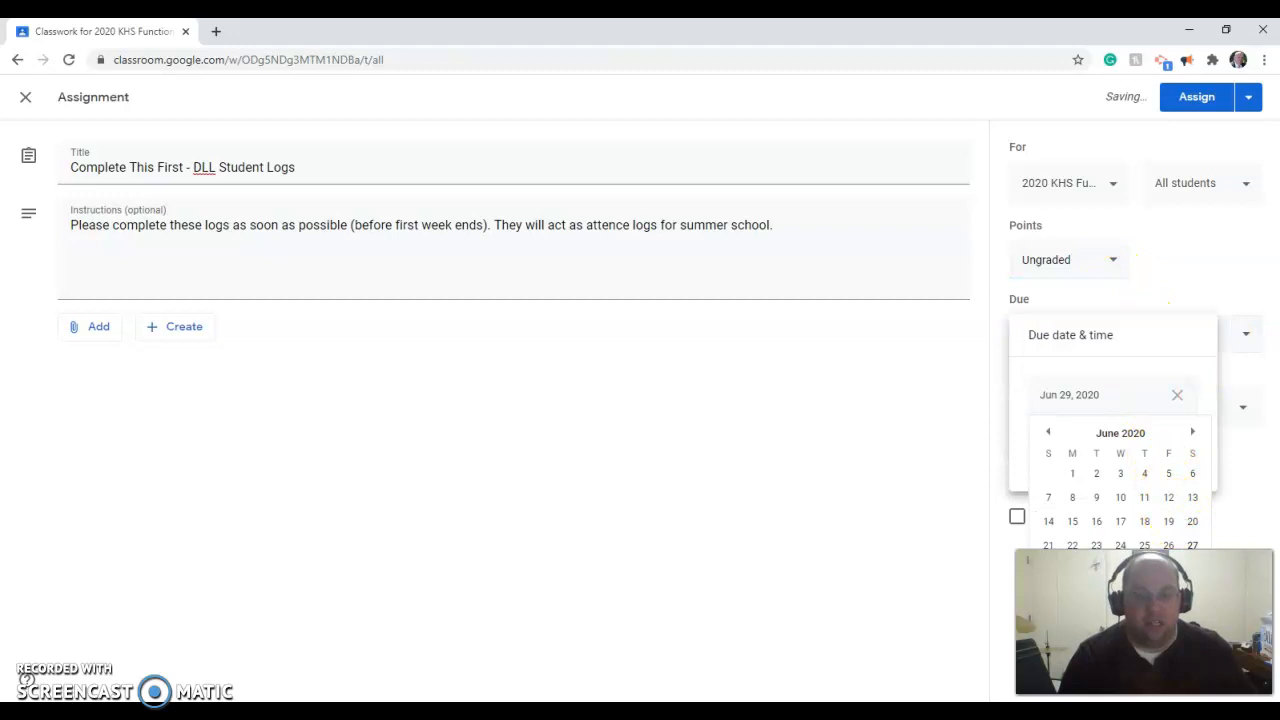
{"action": "left_click", "coordinate": [1193, 432]}
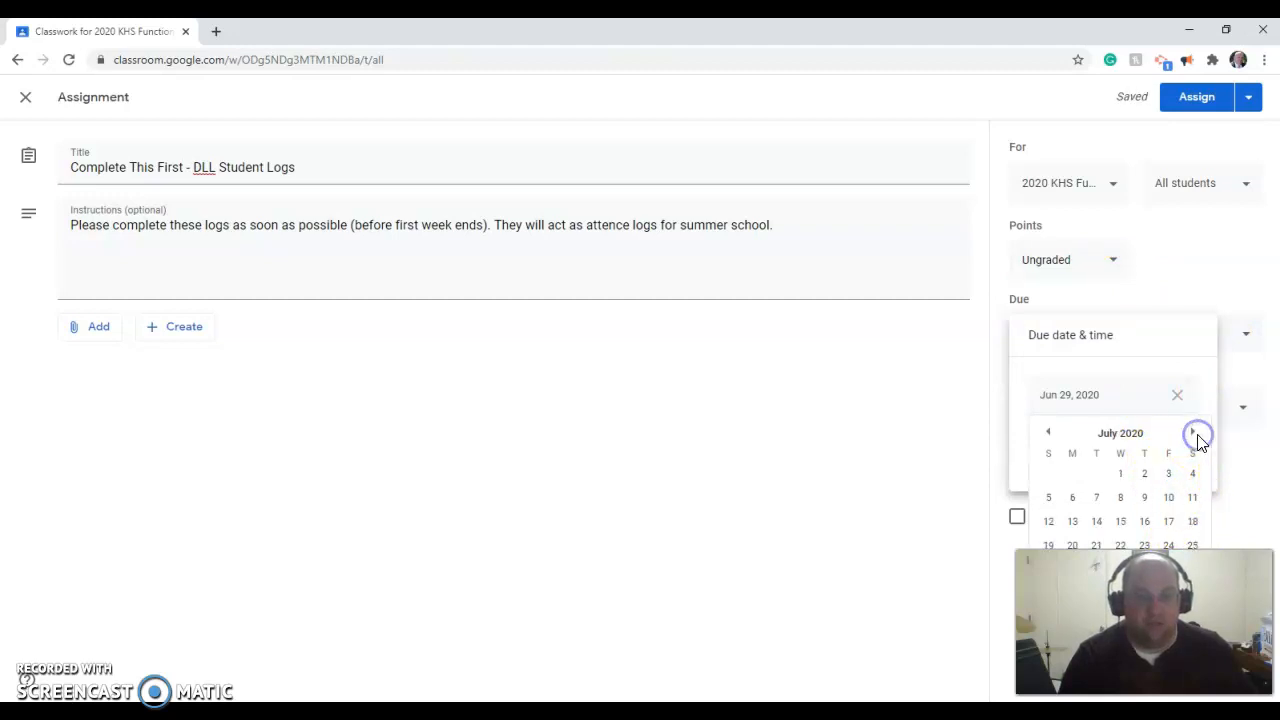
{"action": "left_click", "coordinate": [1168, 476]}
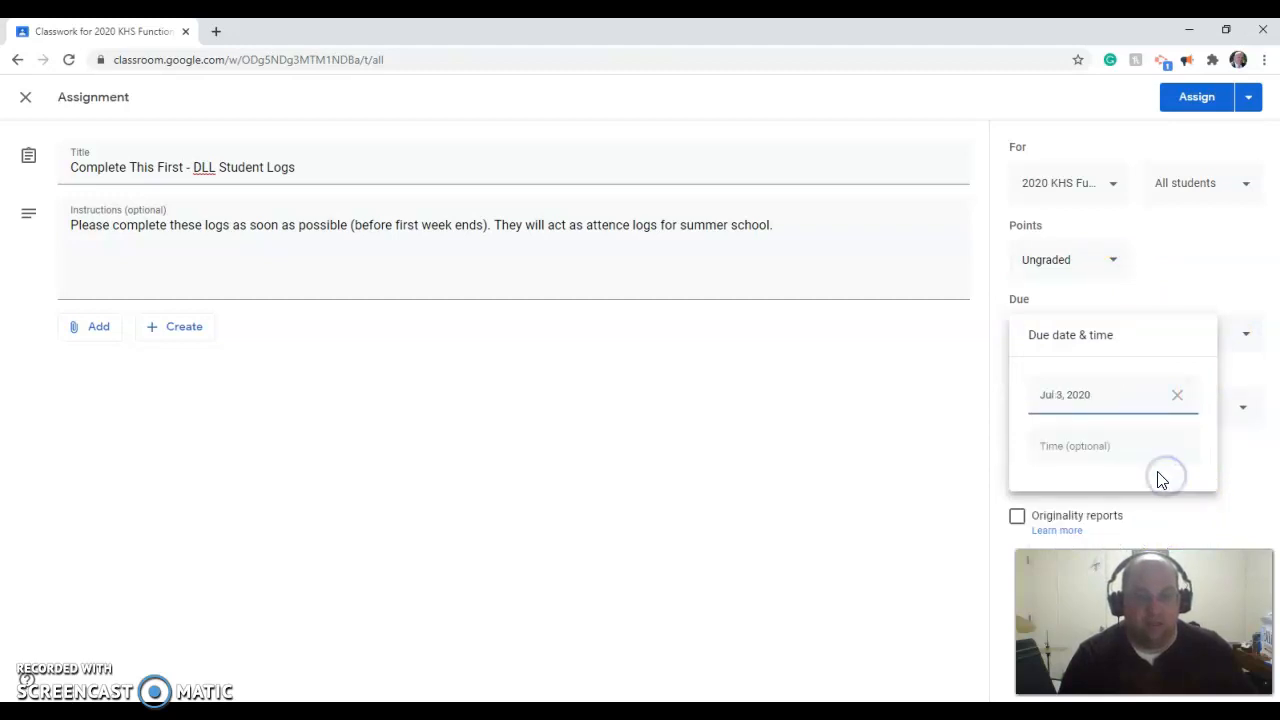
{"action": "left_click", "coordinate": [981, 455]}
- Create a new topic named "Student Logs" for the assignment
{"action": "left_click", "coordinate": [1085, 415]}
{"action": "left_click", "coordinate": [1083, 453]}
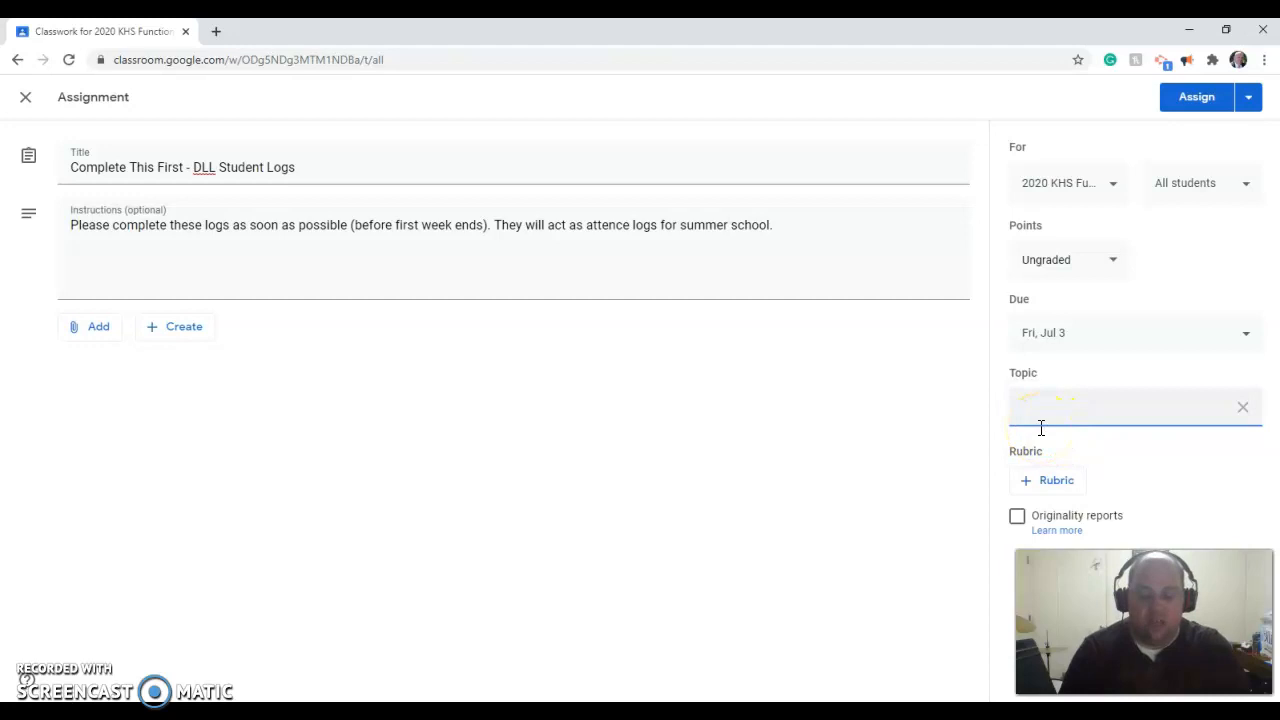
{"action": "type", "text": "Student"}
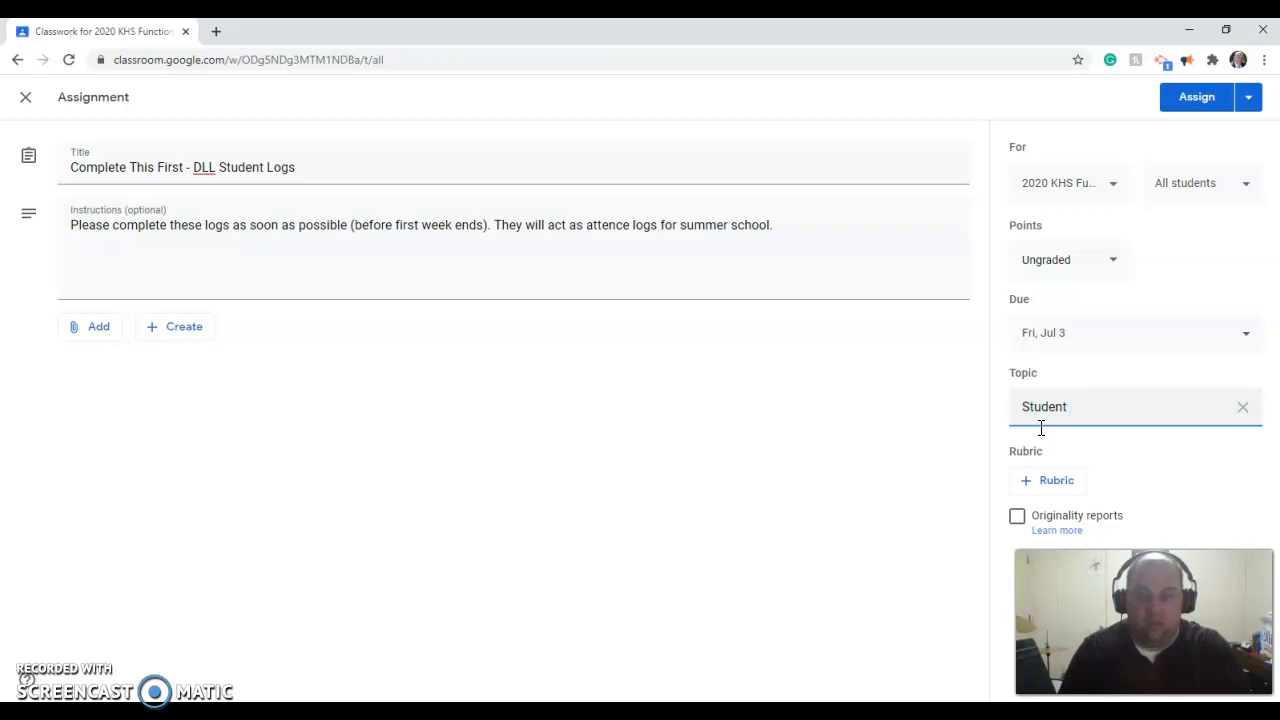
{"action": "type", "text": "Logs"}
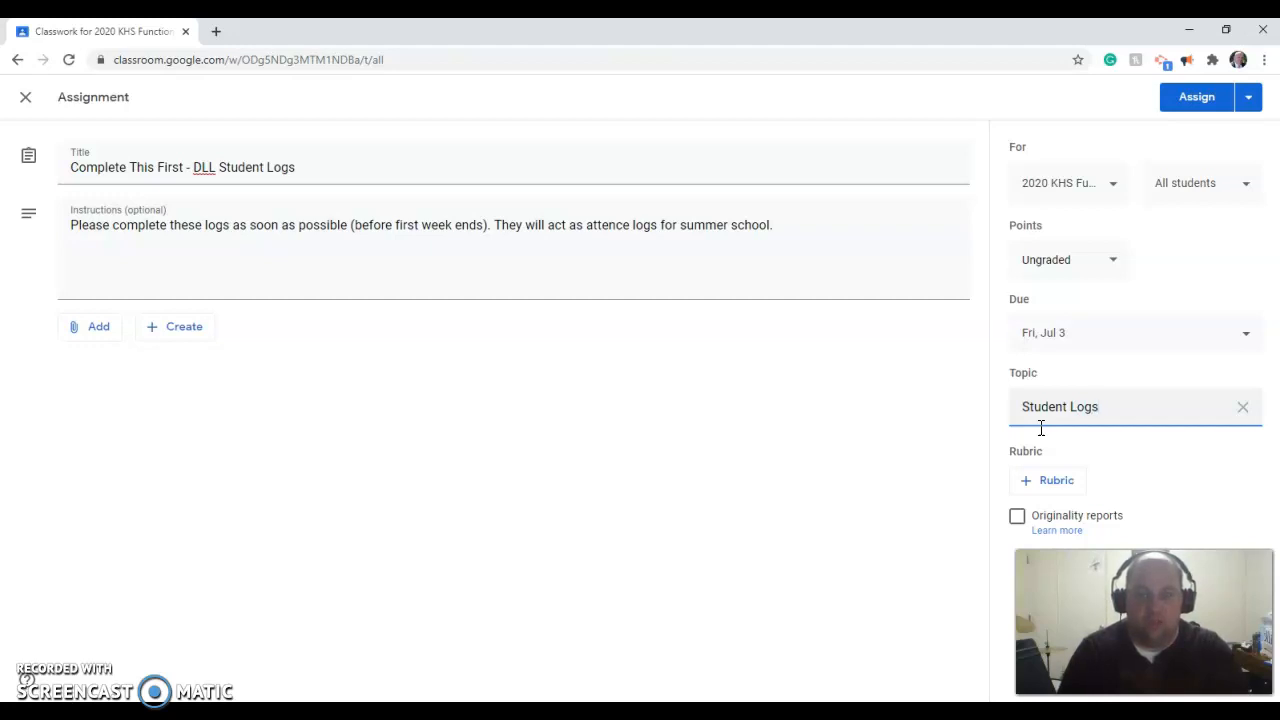
{"action": "left_click", "coordinate": [1030, 468]}
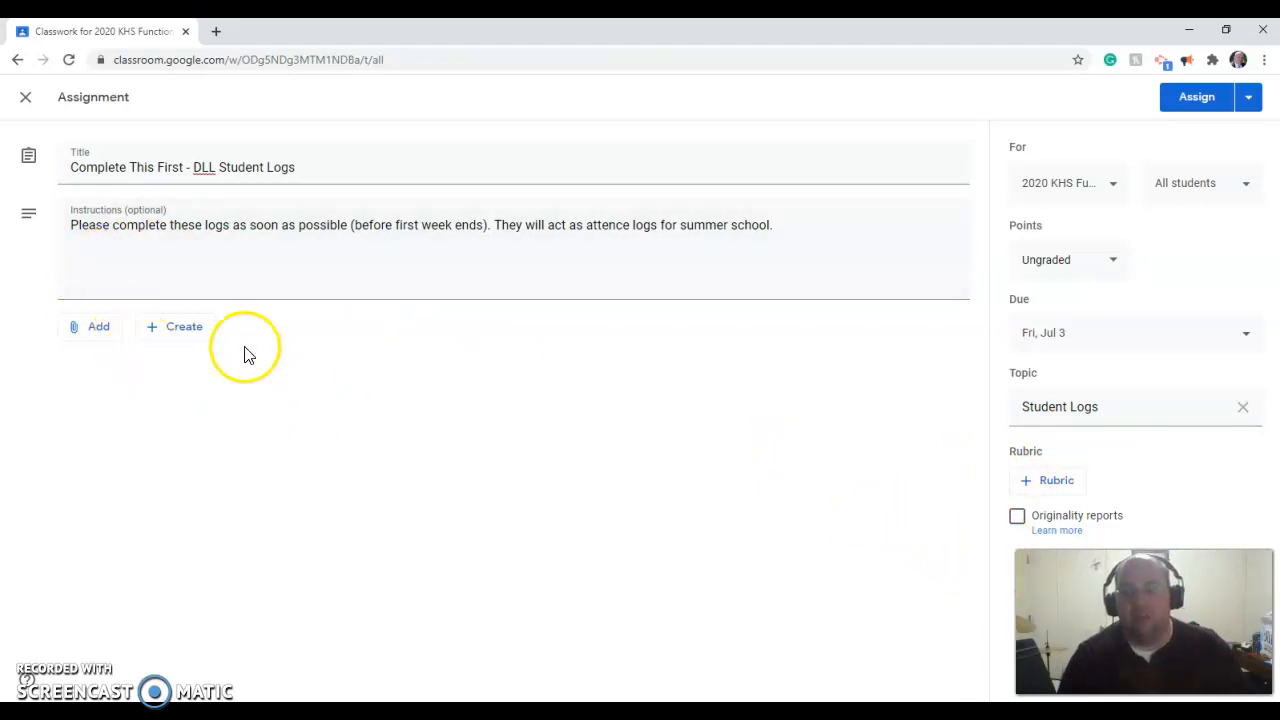
- Browse Google Drive for assignment attachments and open the DLLs folder inside 2020 Summer School in My Drive
{"action": "left_click", "coordinate": [99, 337]}
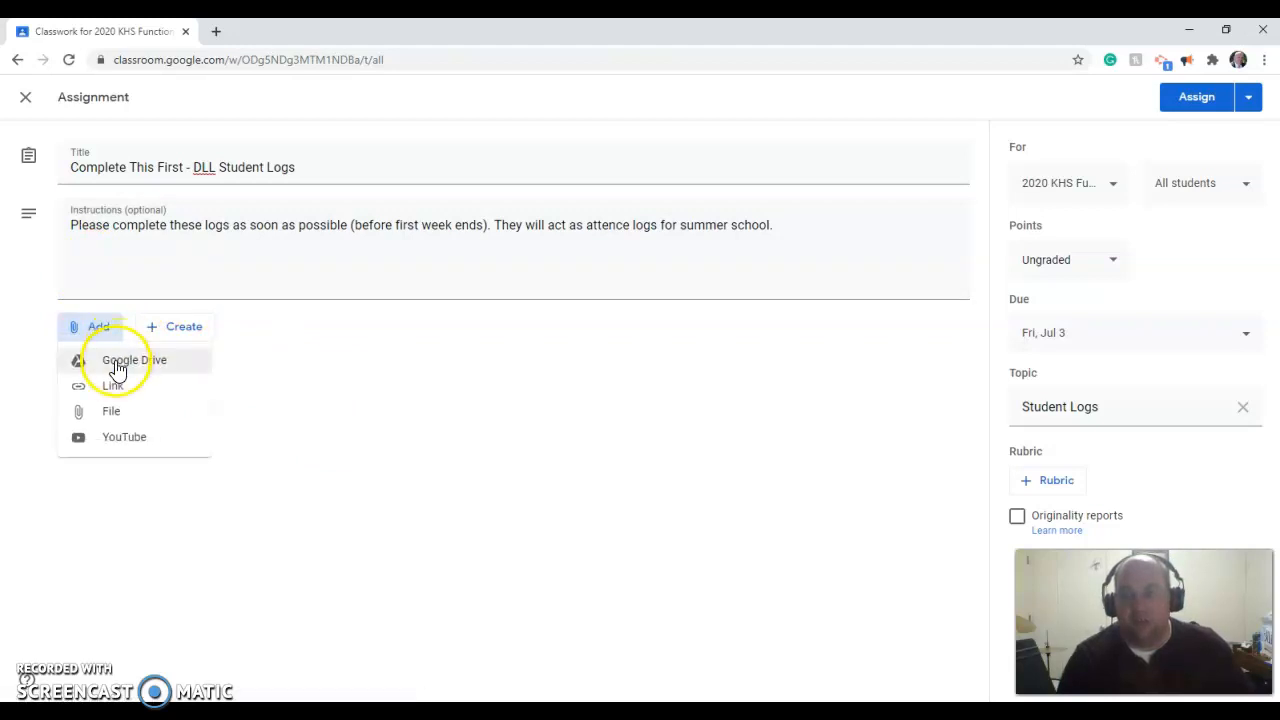
{"action": "left_click", "coordinate": [117, 370]}
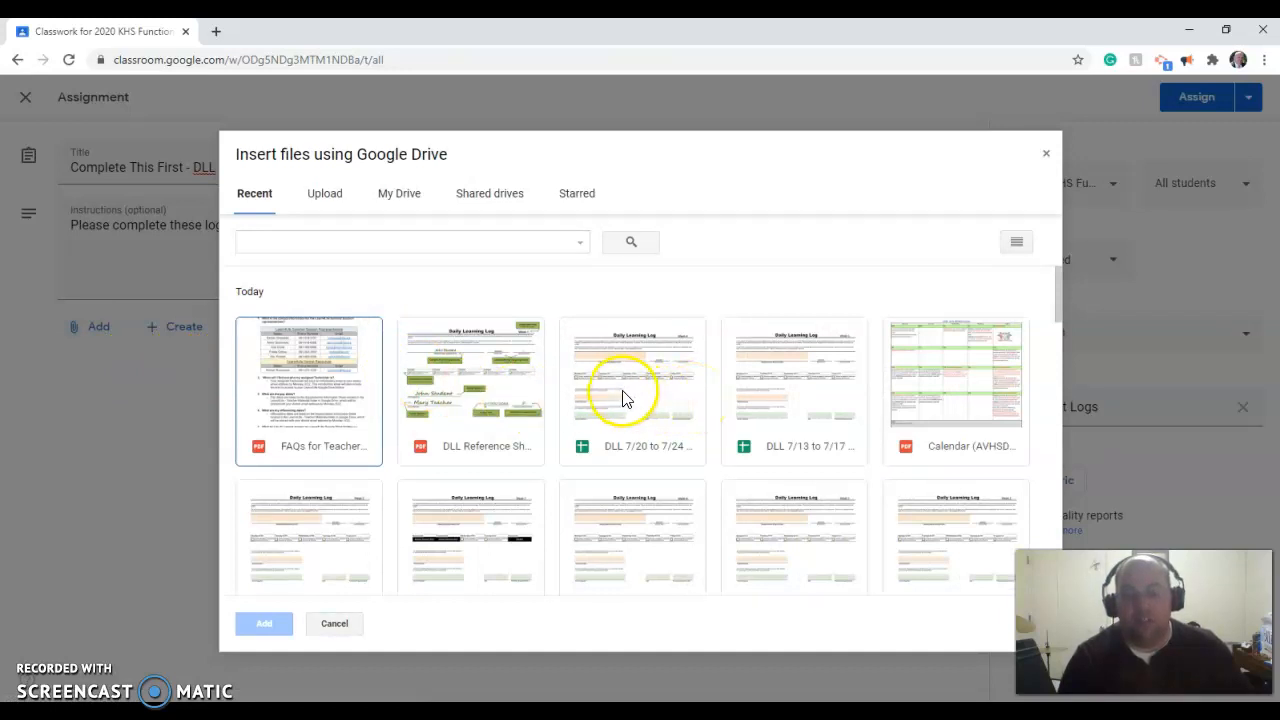
{"action": "scroll", "coordinate": [562, 393], "scroll_direction": "down", "scroll_amount": 1}
{"action": "scroll", "coordinate": [560, 394], "scroll_direction": "up", "scroll_amount": 1}
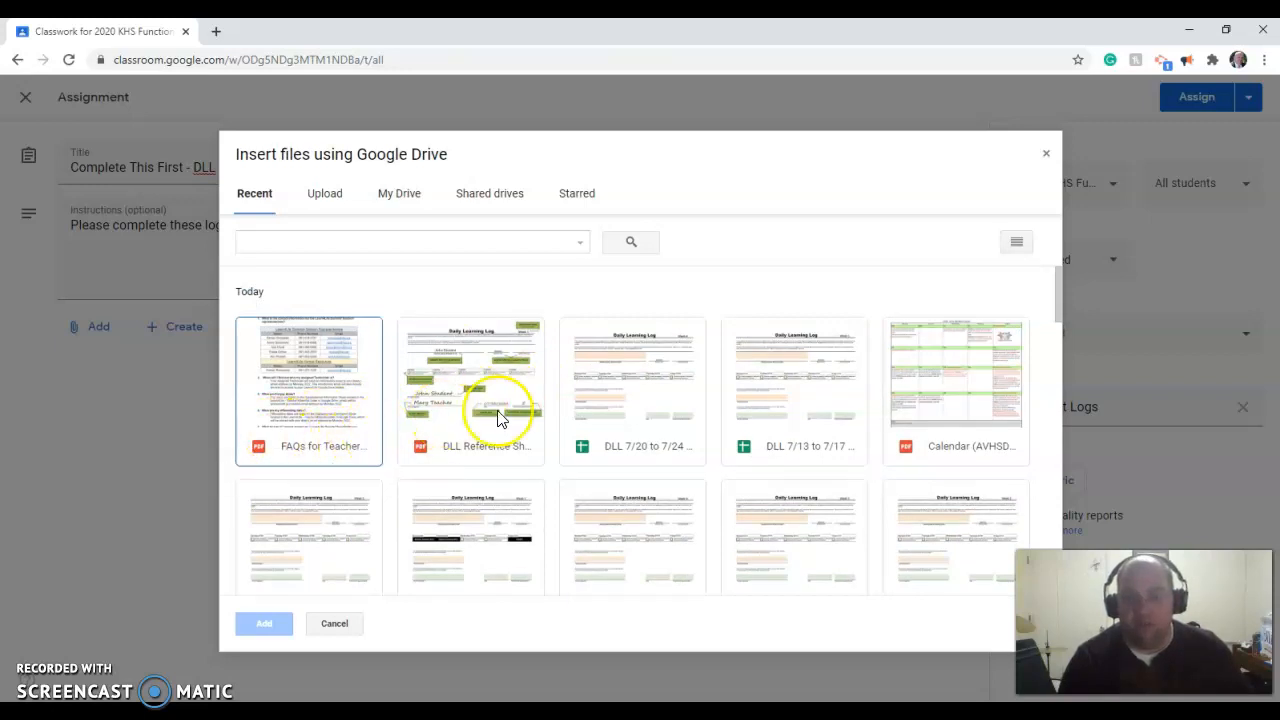
{"action": "left_click", "coordinate": [409, 205]}
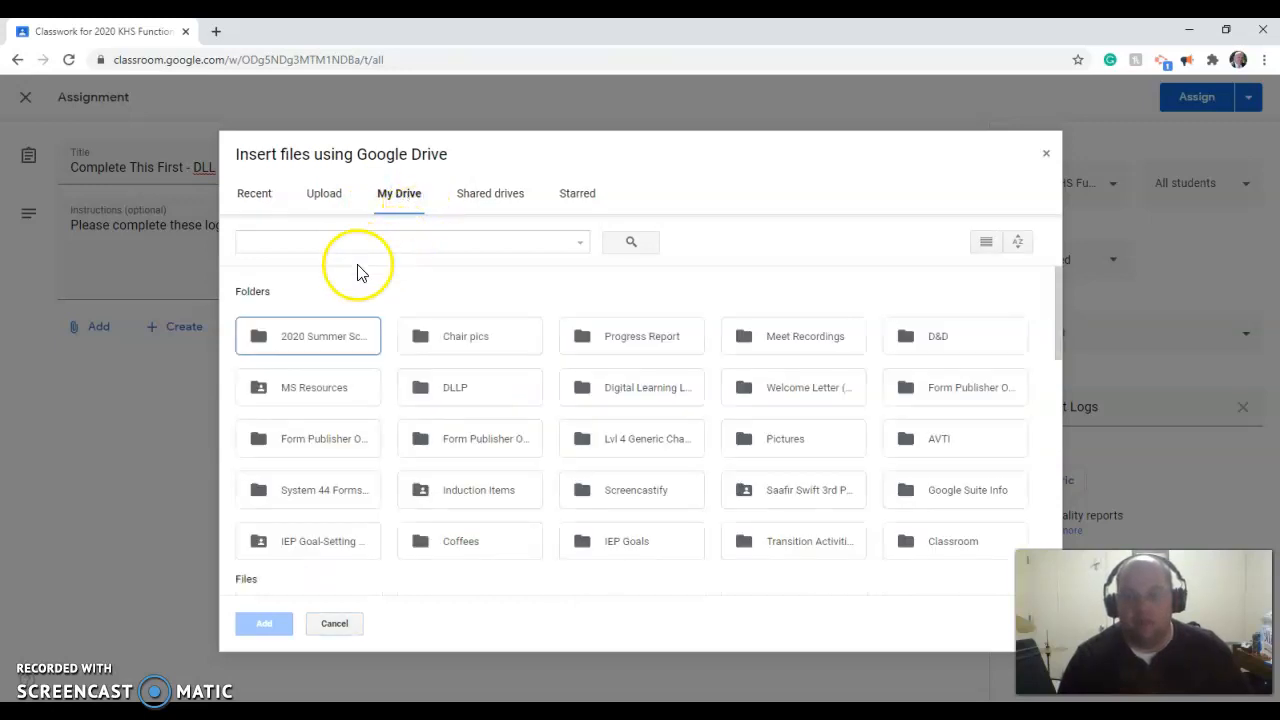
{"action": "double_click", "coordinate": [322, 342]}
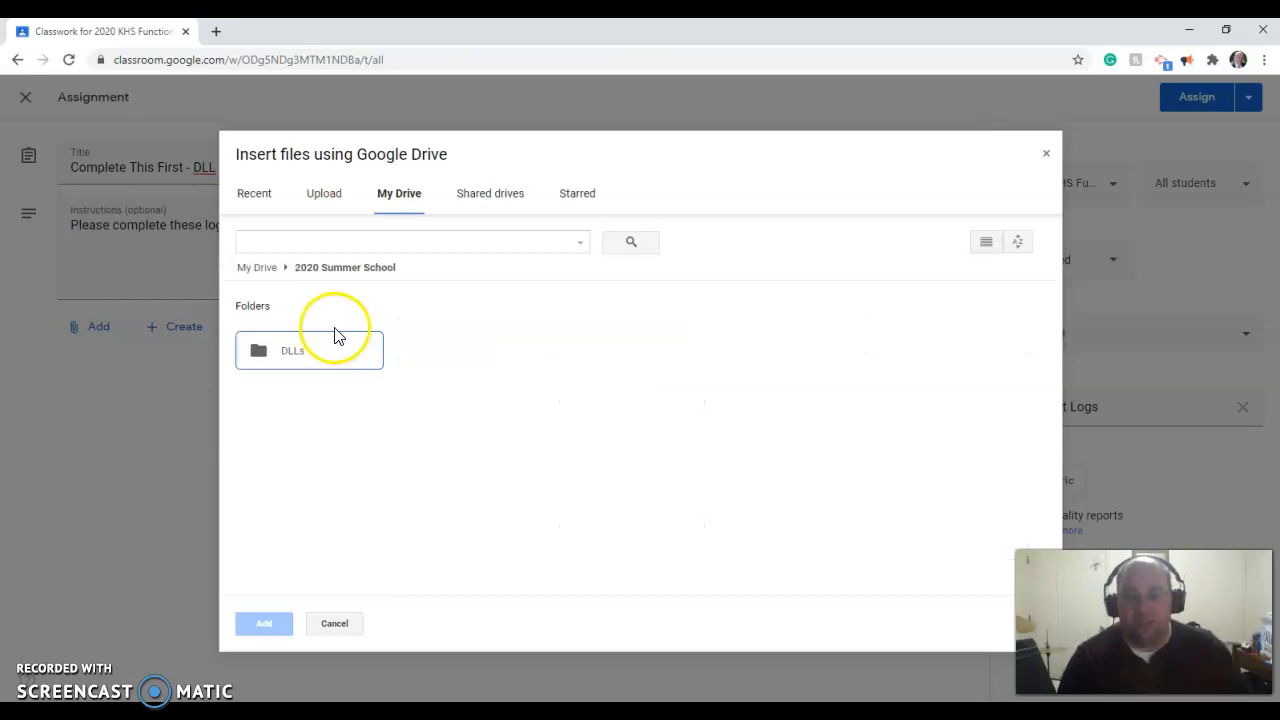
{"action": "double_click", "coordinate": [316, 360]}
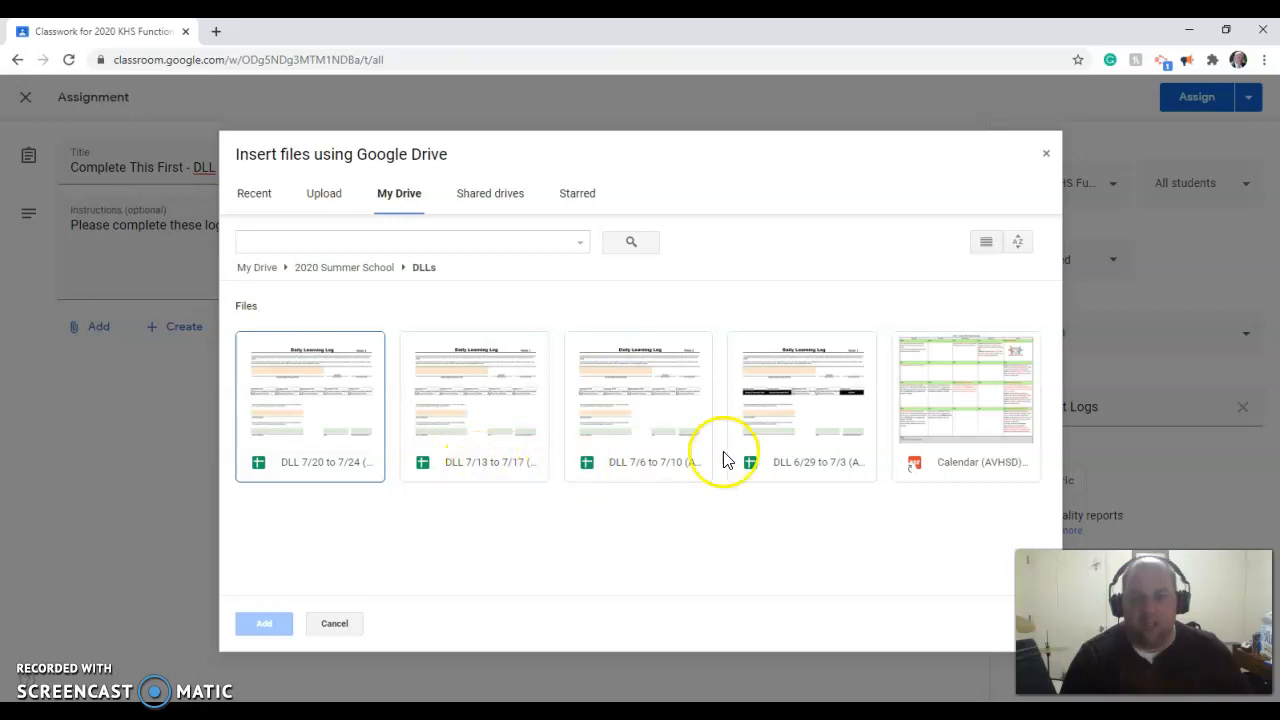
- Attach the four Daily Learning Log sheets (6/29 to 7/3, 7/6 to 7/10, 7/13 to 7/17 and 7/20 to 7/24) to the assignment
{"action": "left_click", "coordinate": [808, 428]}
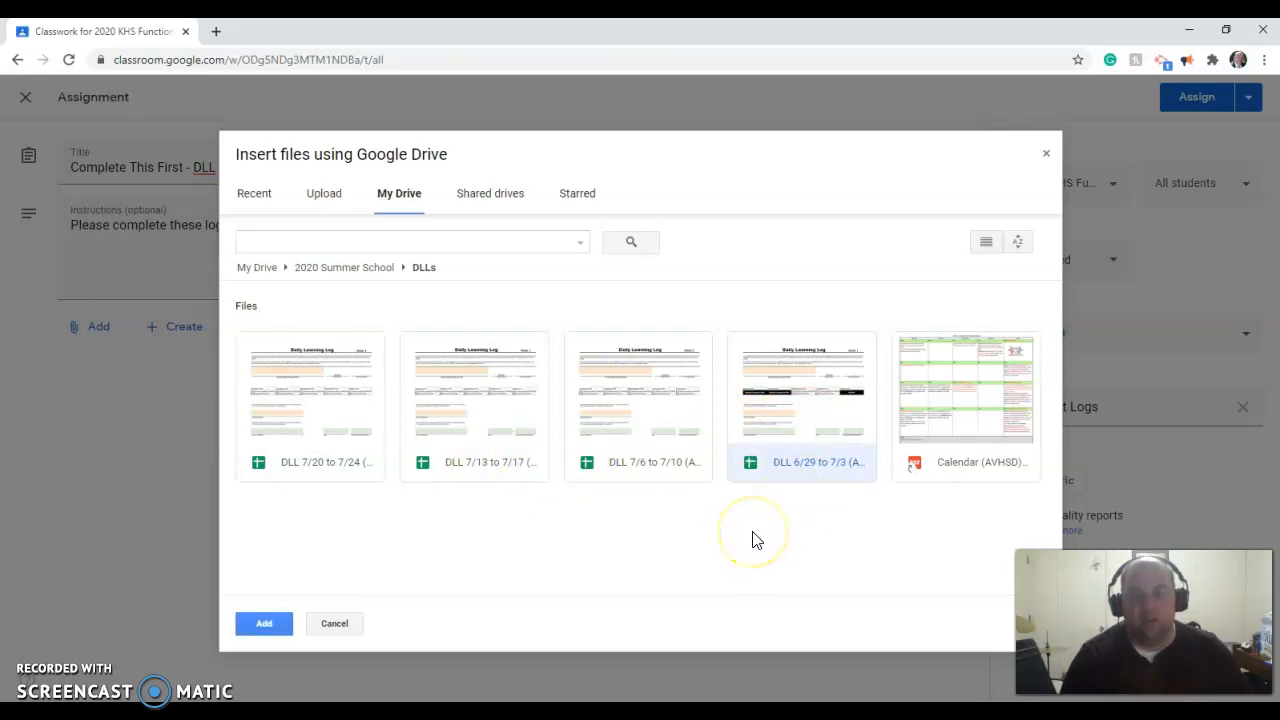
{"action": "left_click", "coordinate": [847, 443]}
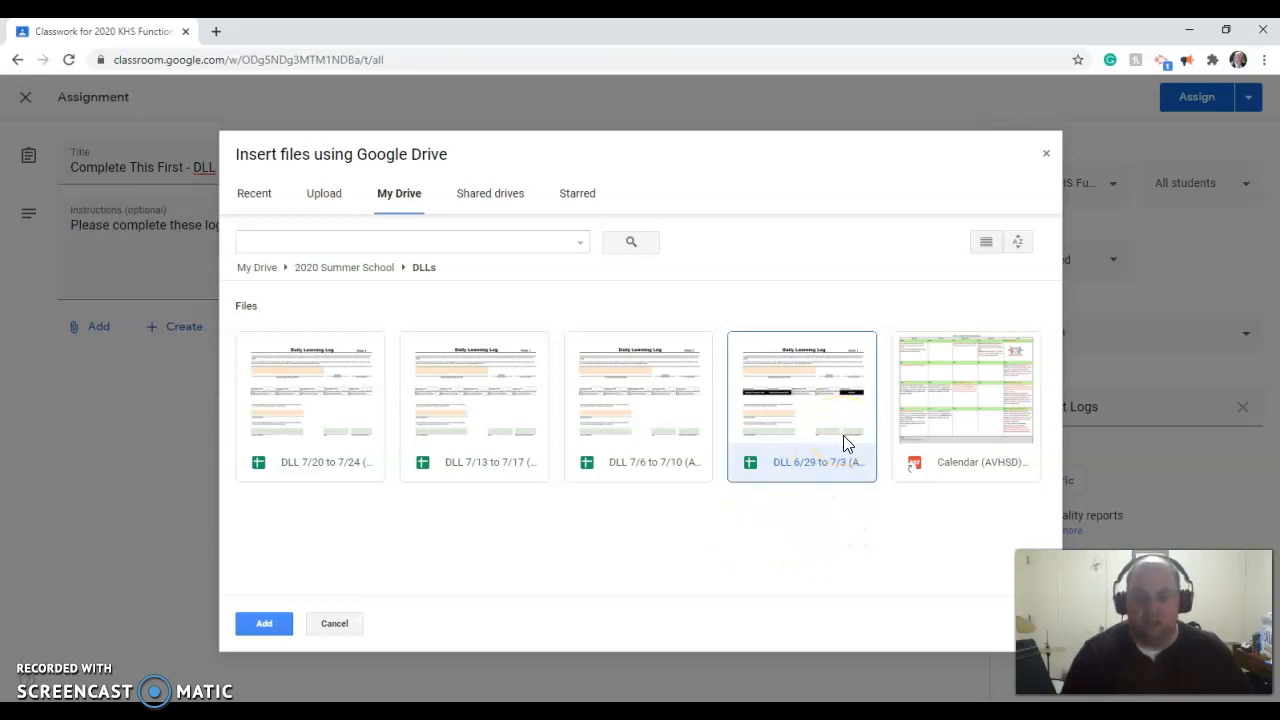
{"action": "left_click", "coordinate": [662, 433]}
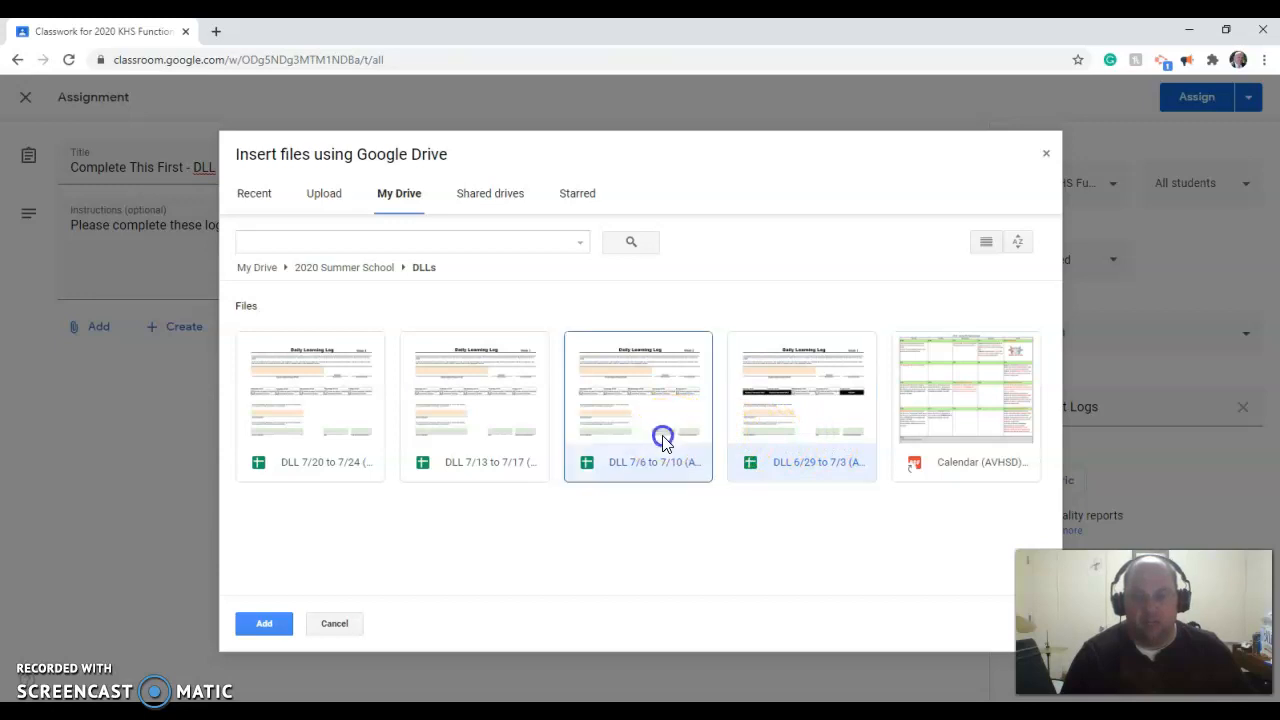
{"action": "left_click", "coordinate": [477, 430]}
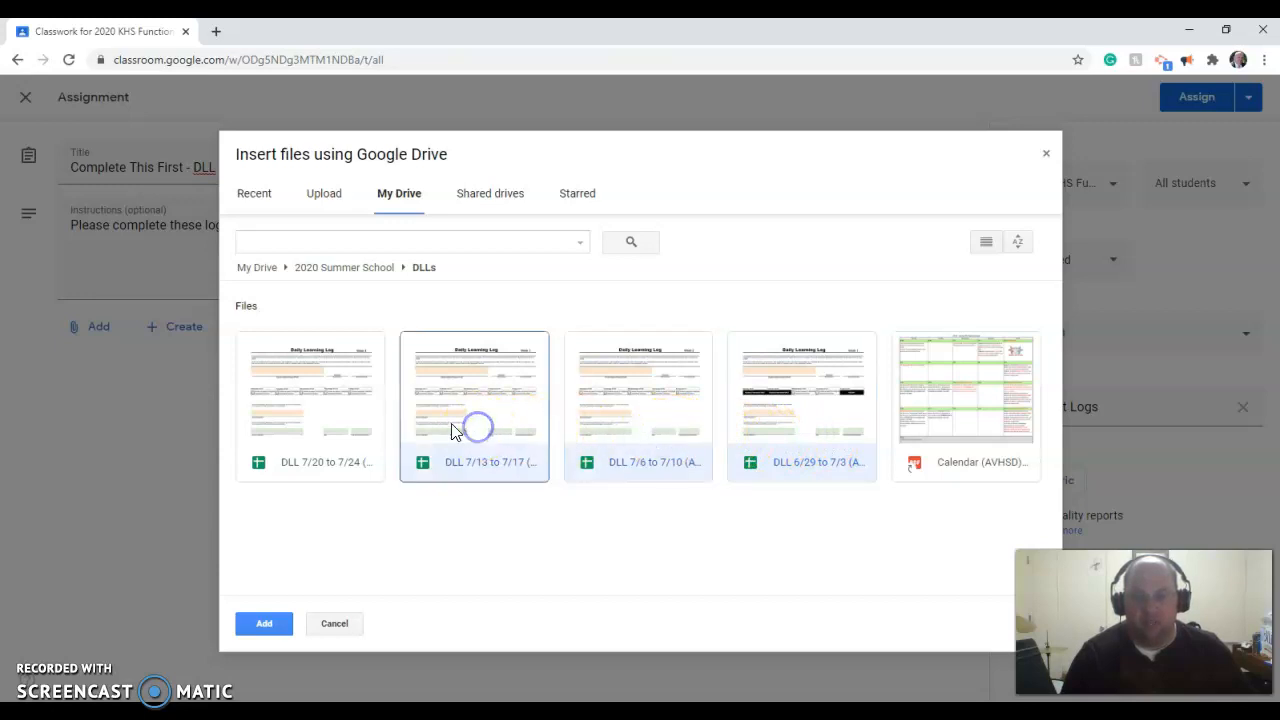
{"action": "left_click", "coordinate": [330, 428]}
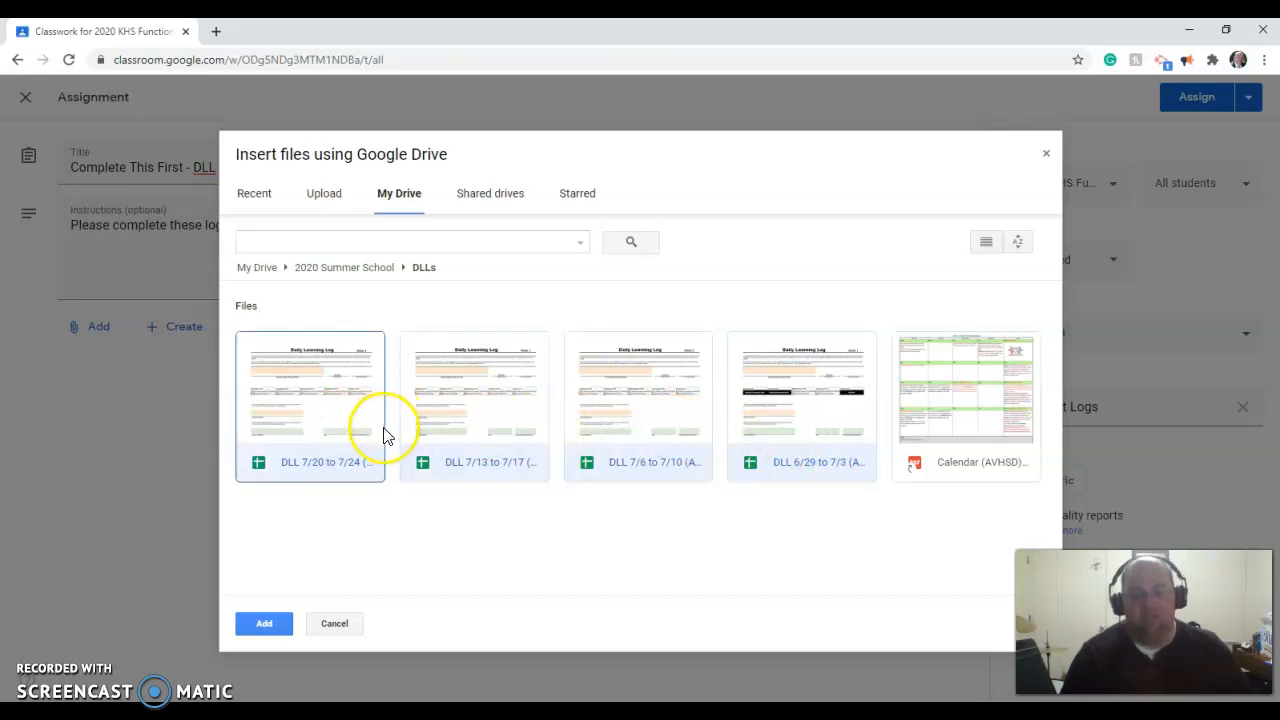
{"action": "left_click", "coordinate": [264, 623]}
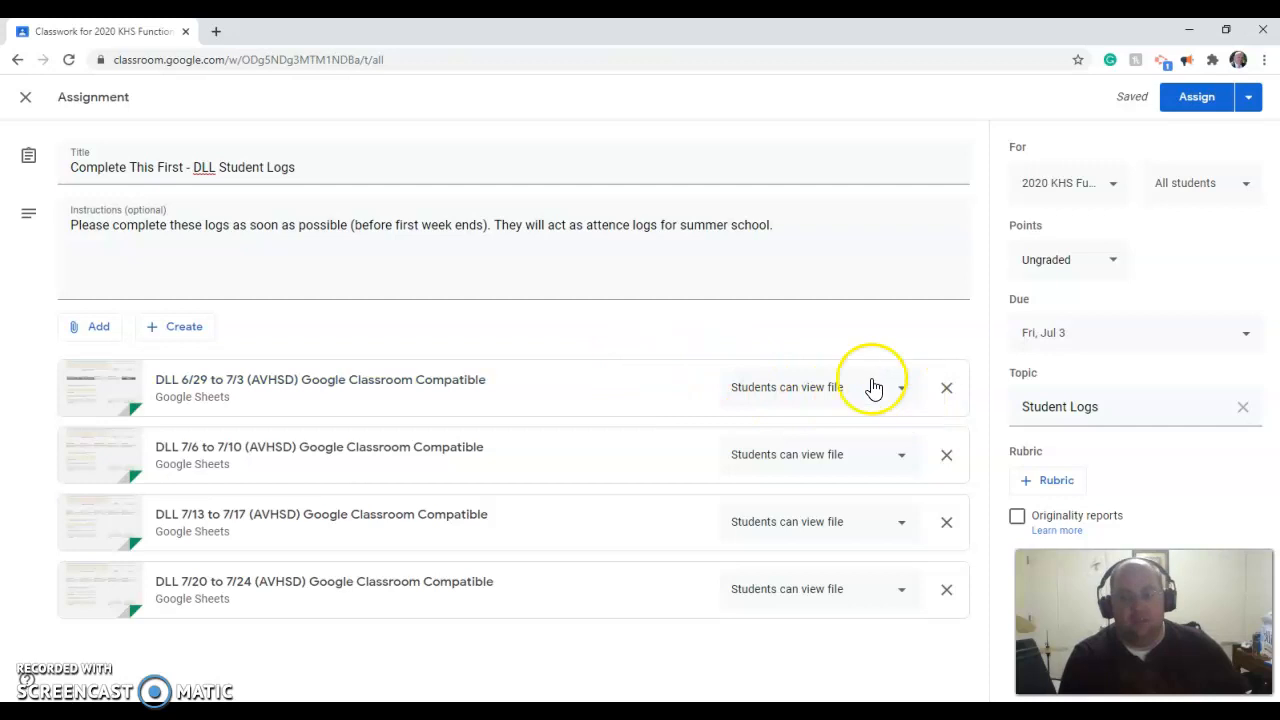
- Set all four attached DLL sheets to "Make a copy for each student"
{"action": "left_click", "coordinate": [903, 396]}
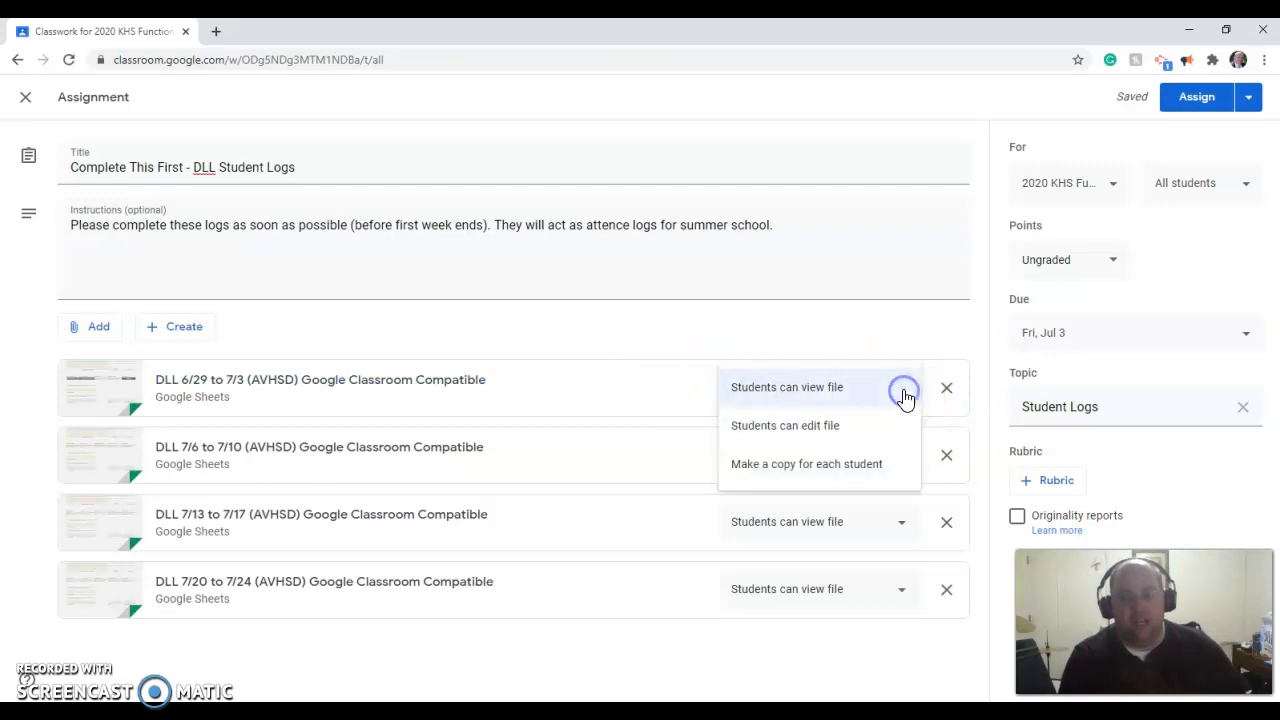
{"action": "left_click", "coordinate": [848, 465]}
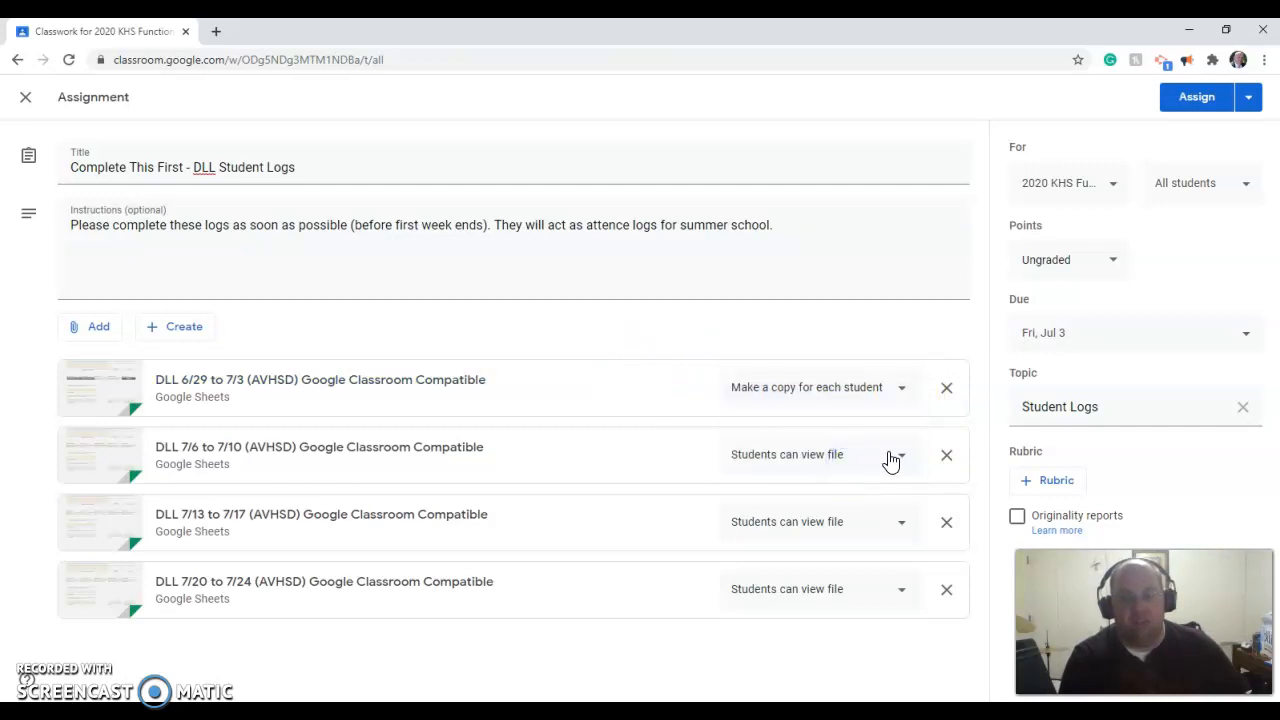
{"action": "left_click", "coordinate": [895, 456]}
{"action": "left_click", "coordinate": [840, 528]}
{"action": "left_click", "coordinate": [895, 523]}
{"action": "left_click", "coordinate": [831, 596]}
{"action": "left_click", "coordinate": [900, 591]}
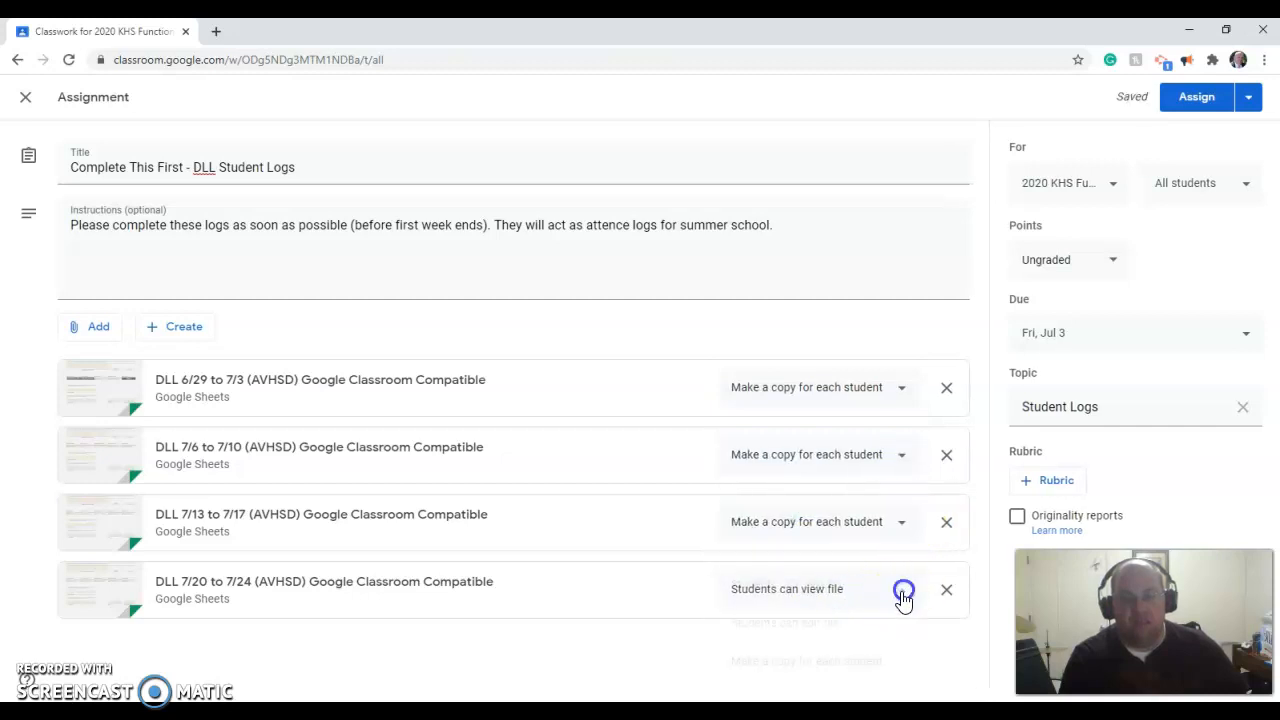
{"action": "left_click", "coordinate": [835, 657]}
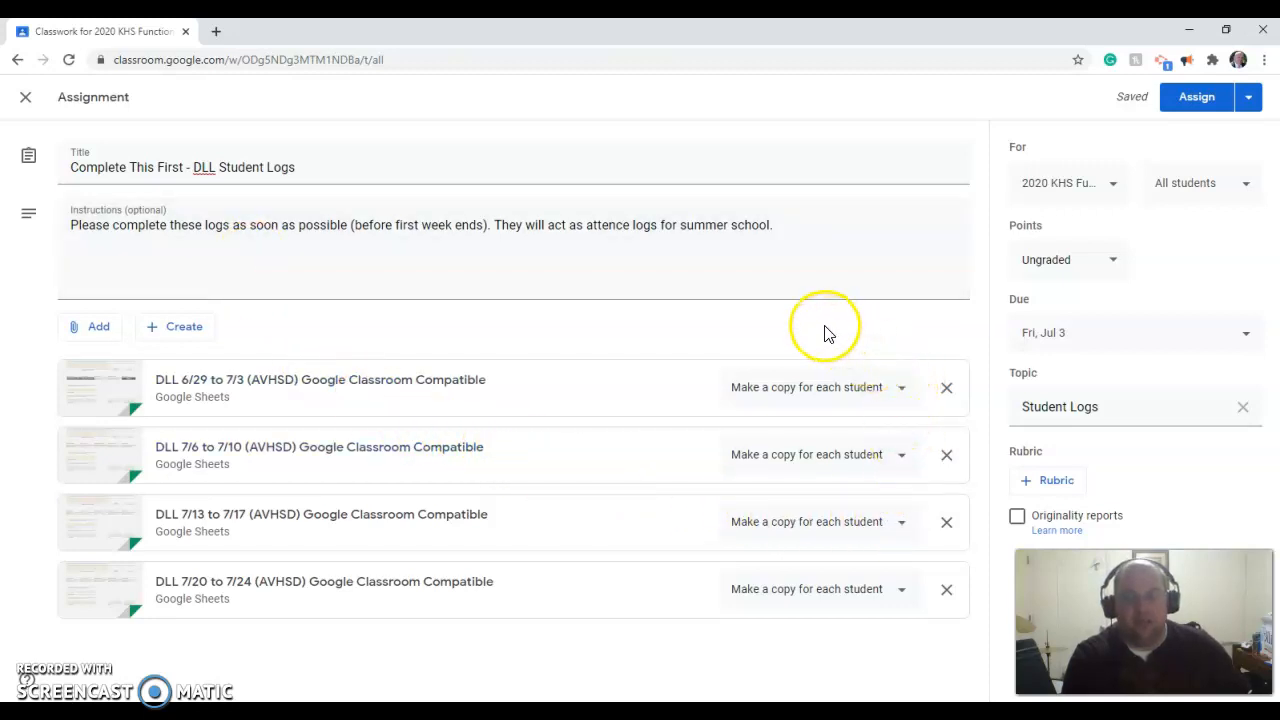
- Extend the last sentence of the instructions after "summer school" with "and sure you get credit for the class."
{"action": "left_click", "coordinate": [154, 168]}
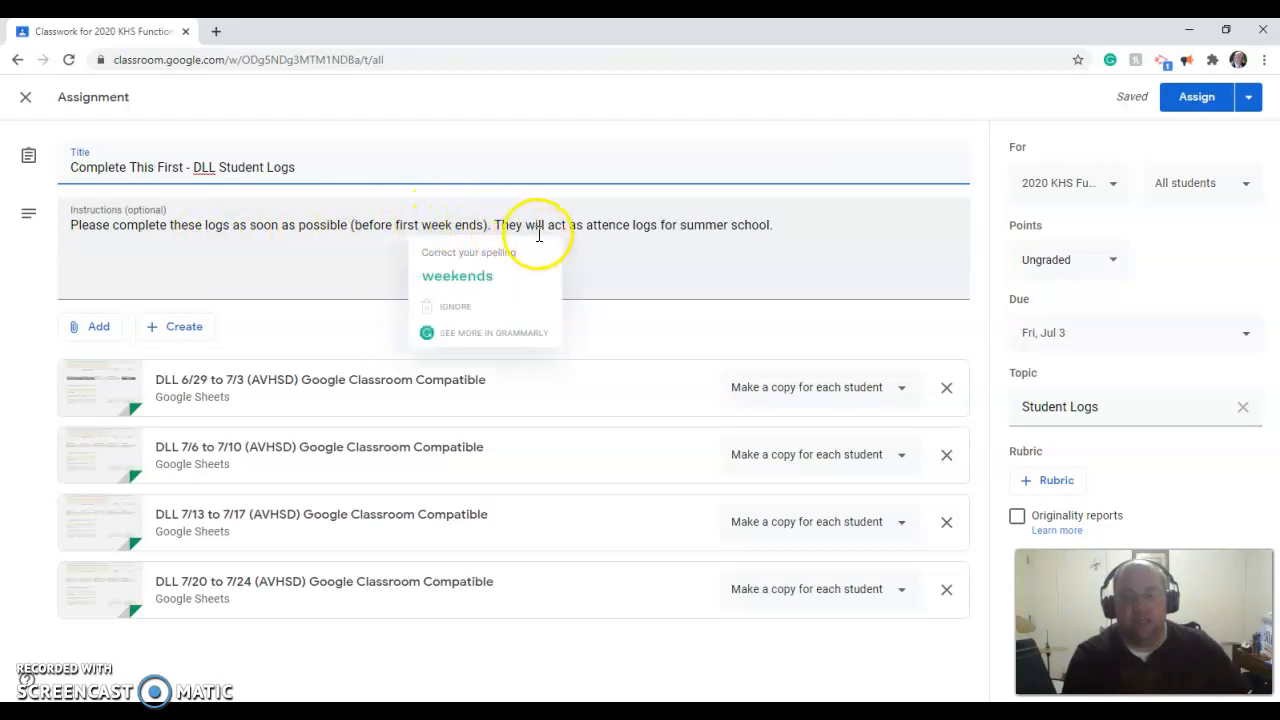
{"action": "left_click", "coordinate": [782, 230]}
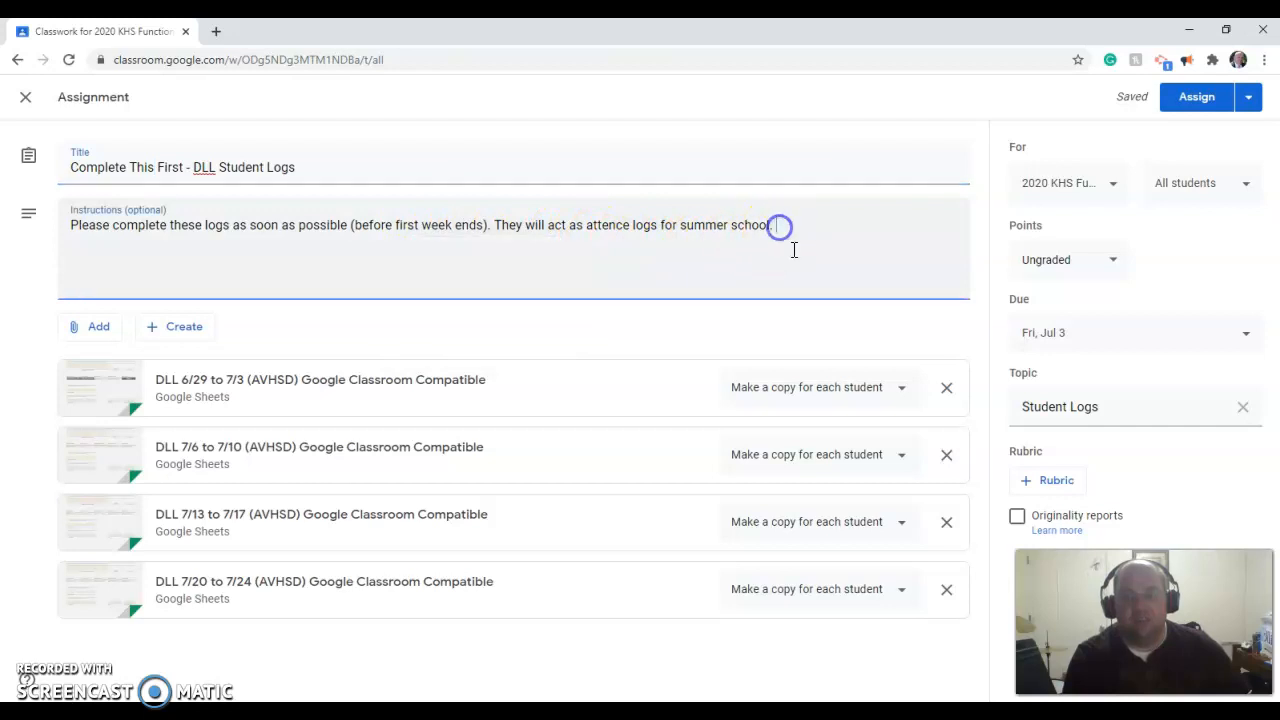
{"action": "key", "text": "BackSpace"}
{"action": "type", "text": "and es"}
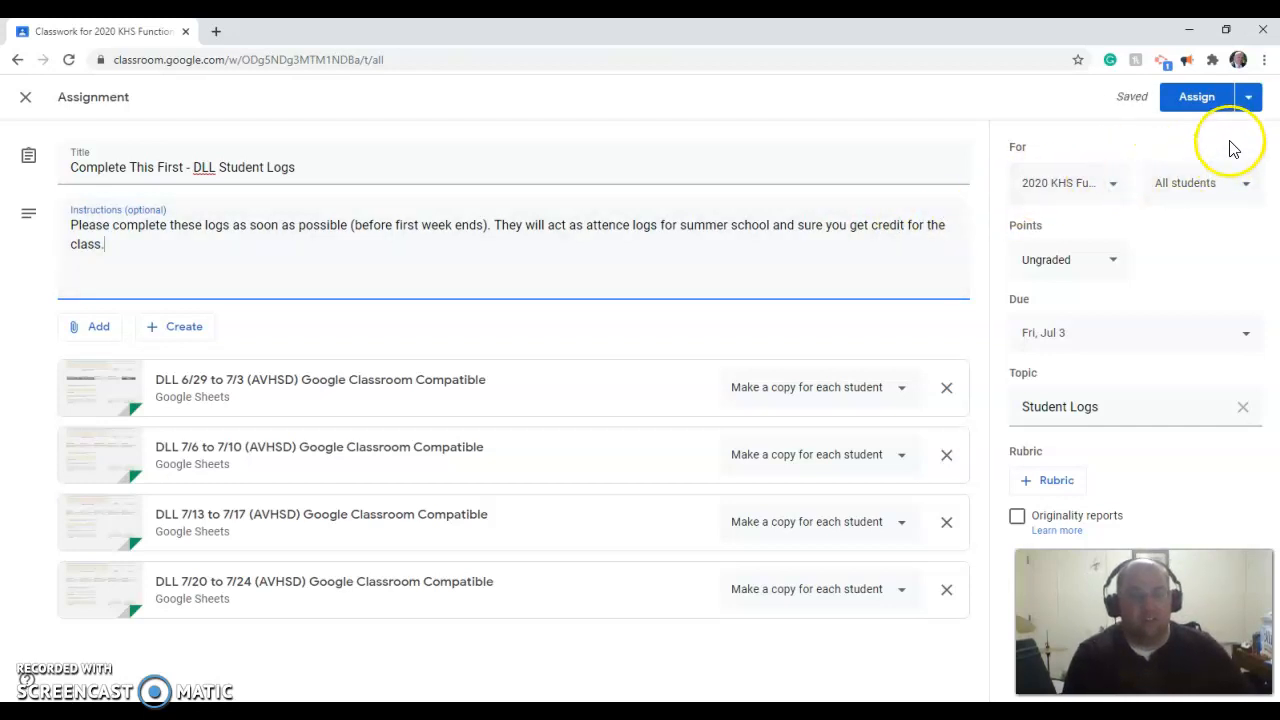
- Schedule the assignment to post on Jun 29, 2020 at 8:00 AM
{"action": "left_click", "coordinate": [1250, 104]}
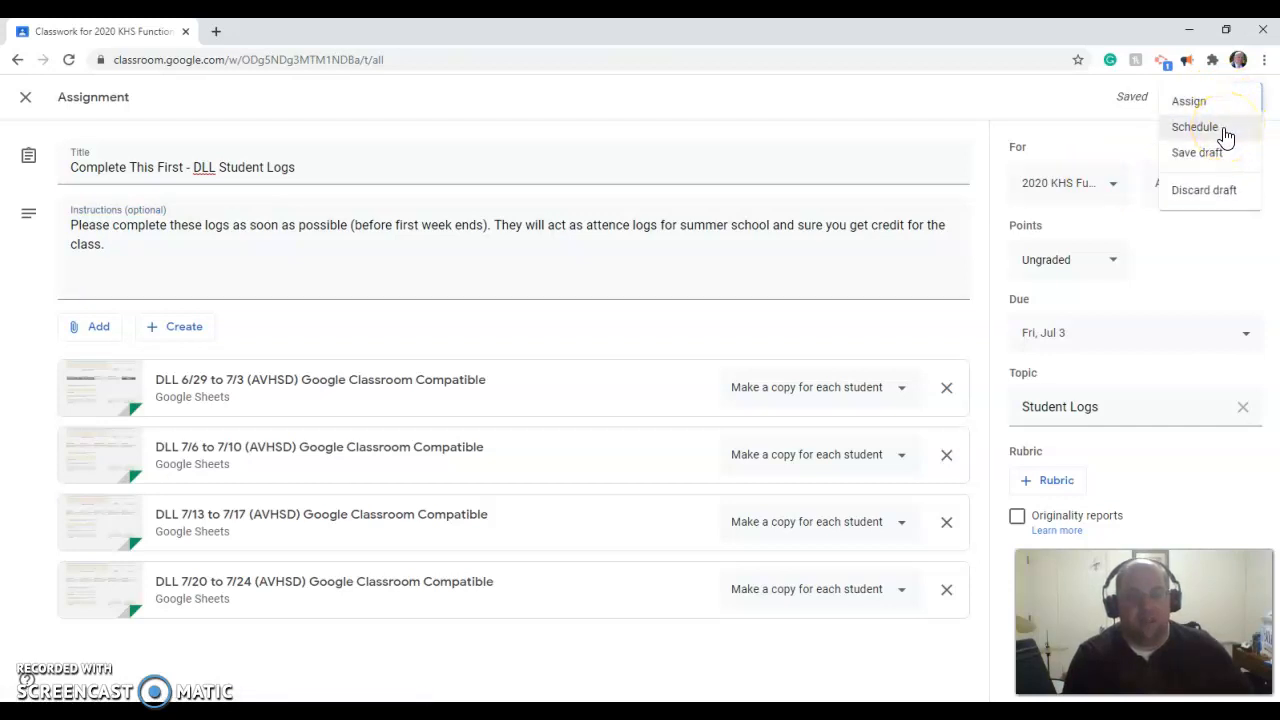
{"action": "left_click", "coordinate": [1220, 128]}
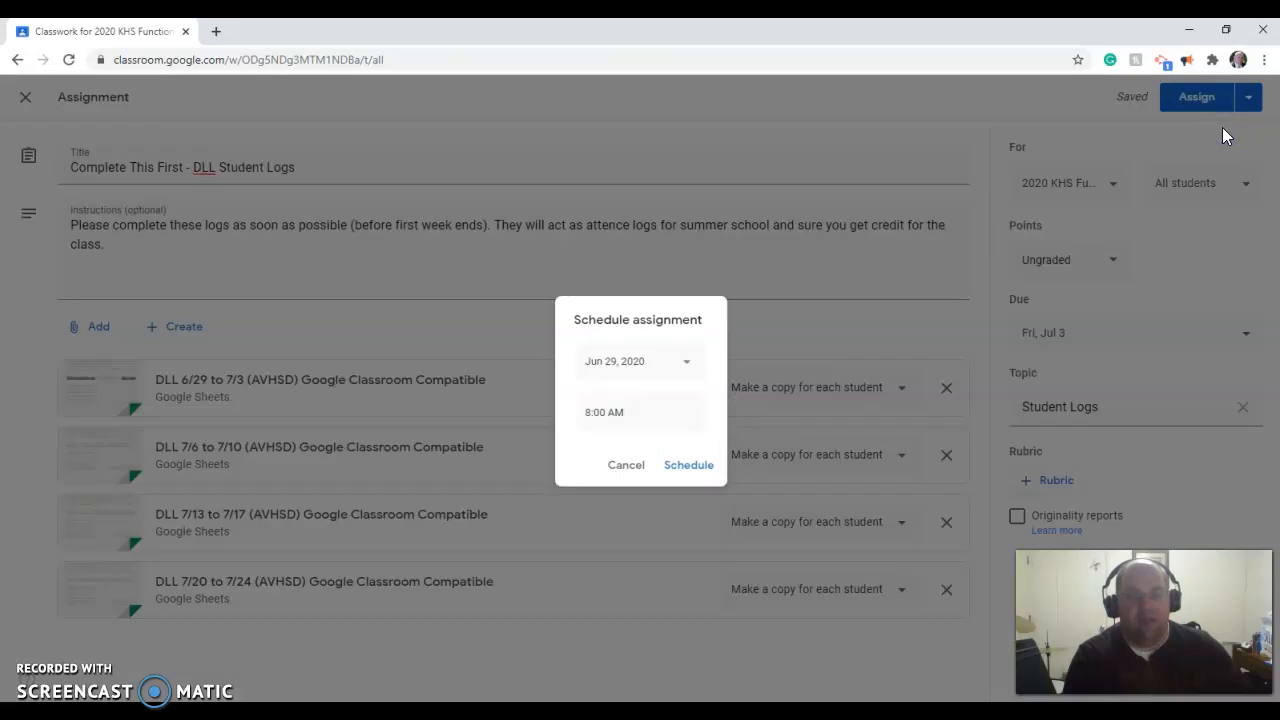
{"action": "left_click", "coordinate": [683, 364]}
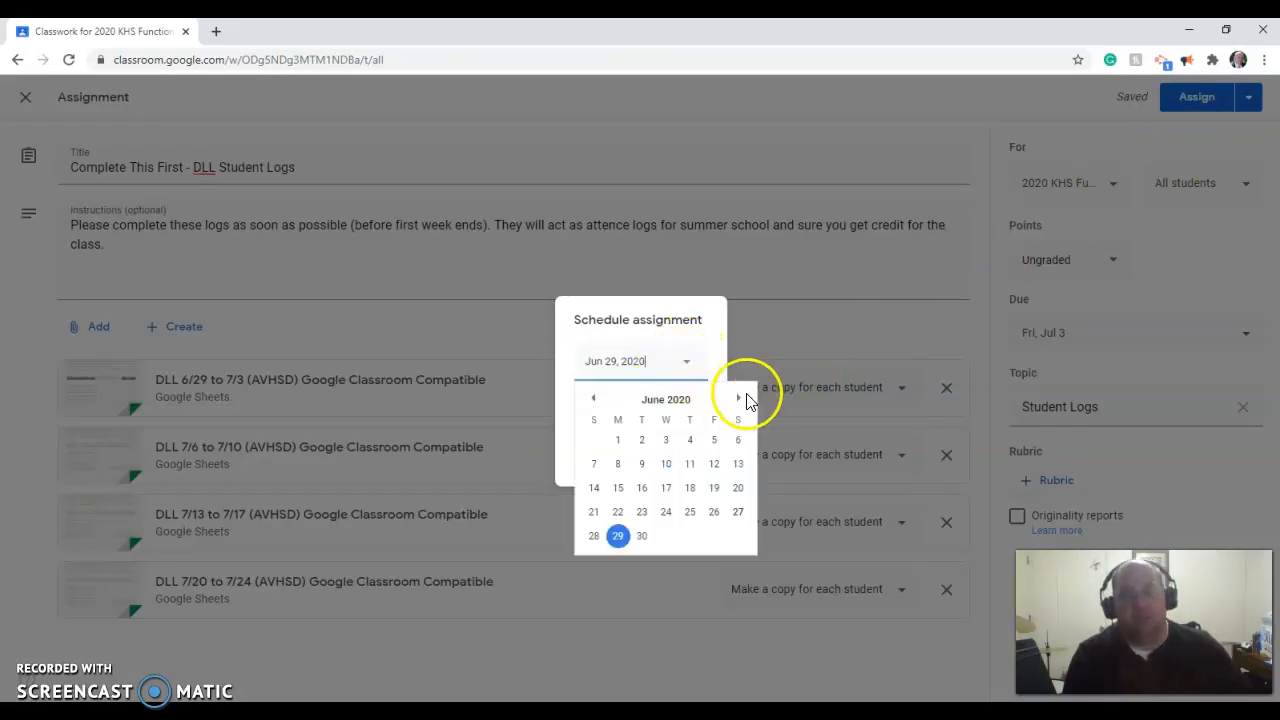
{"action": "left_click", "coordinate": [624, 539]}
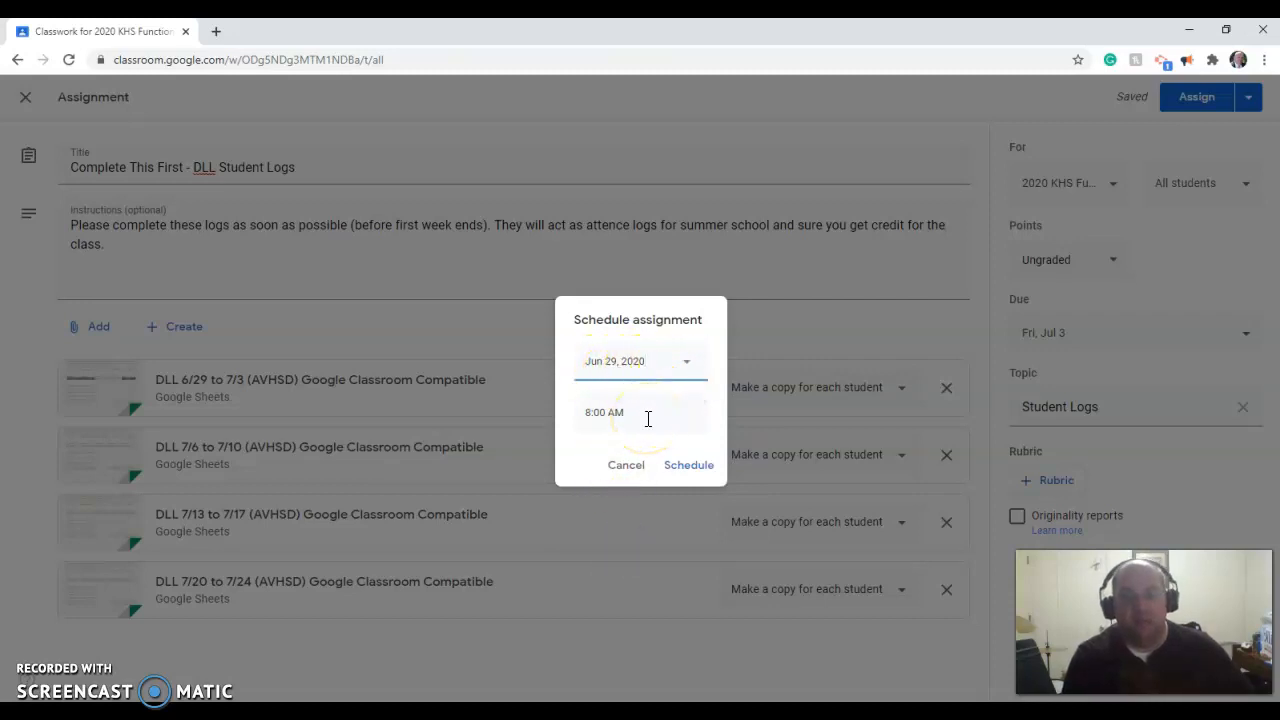
{"action": "left_click", "coordinate": [694, 472]}
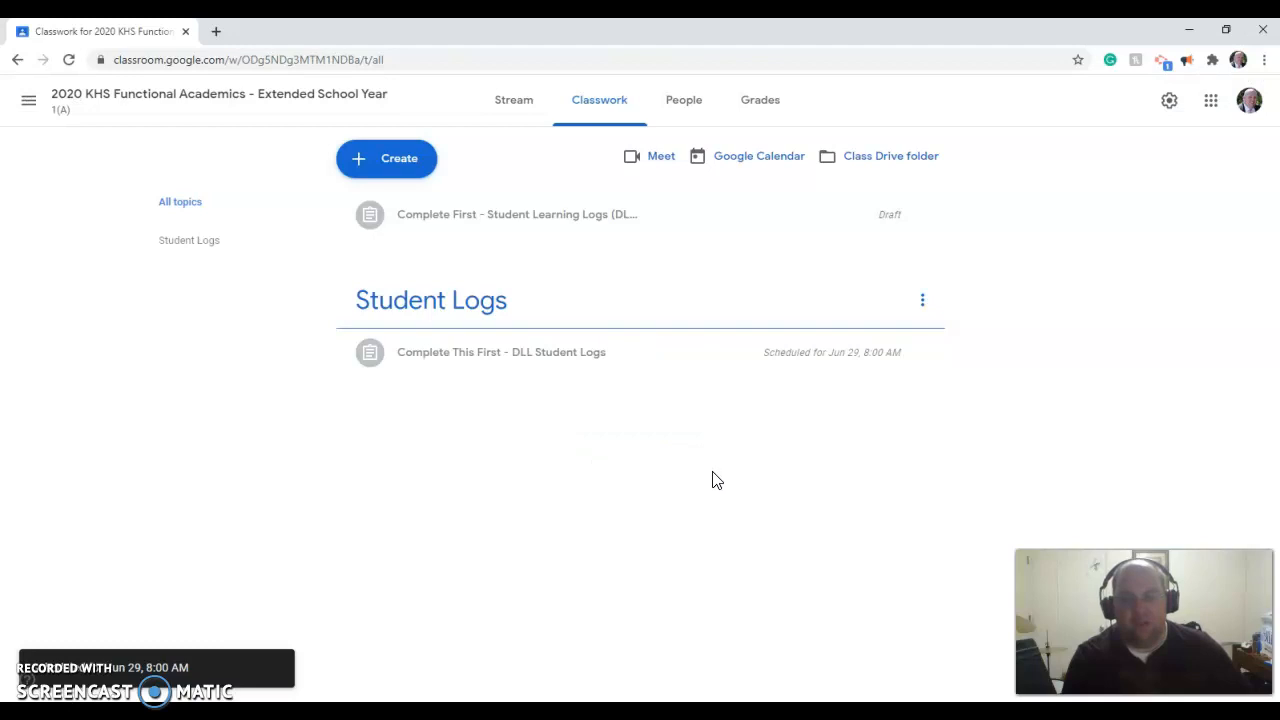
- Check the class stream, and review the scheduled DLL Student Logs assignment and its attached DLL 6/29 to 7/3 sheet
{"action": "left_click", "coordinate": [518, 102]}
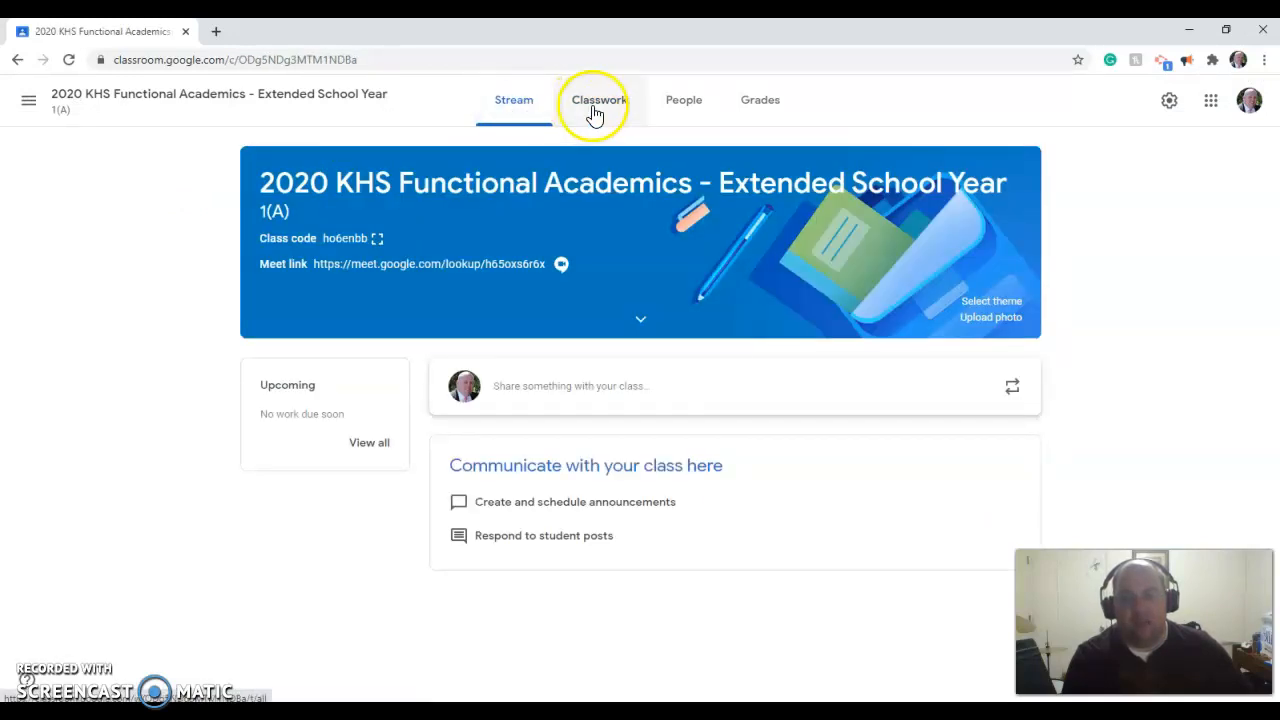
{"action": "left_click", "coordinate": [595, 112]}
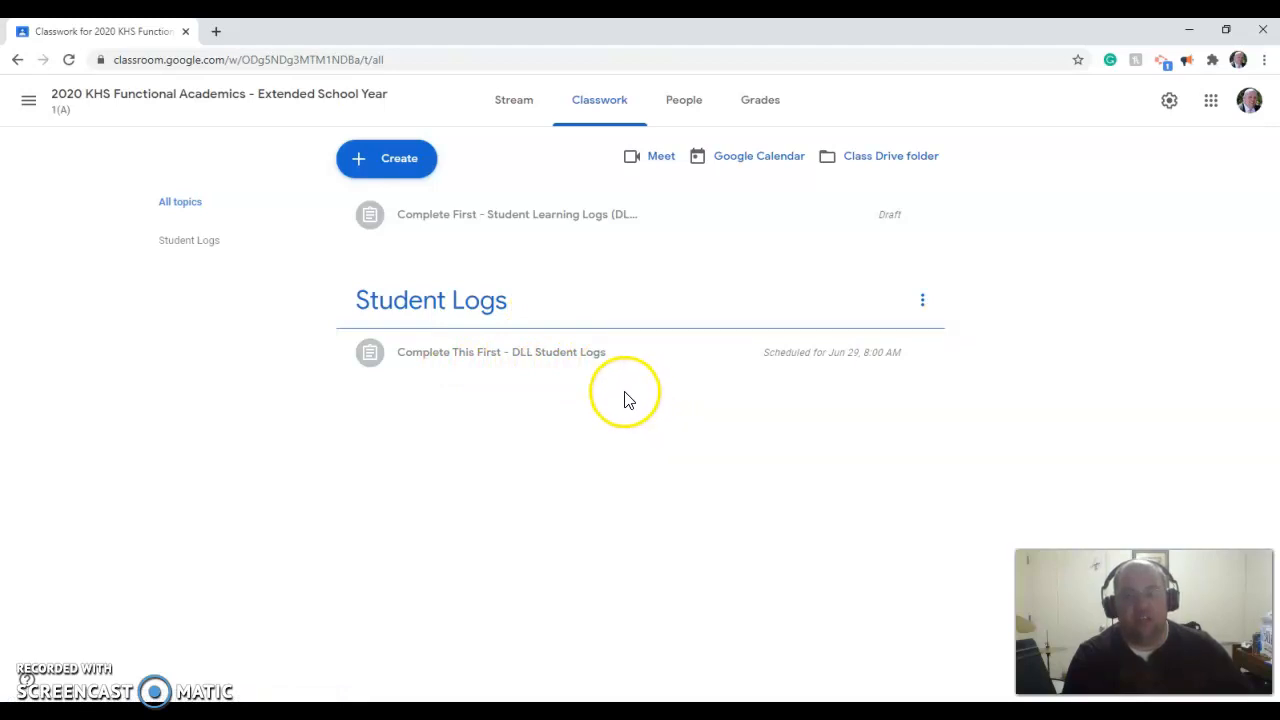
{"action": "left_click", "coordinate": [487, 360]}
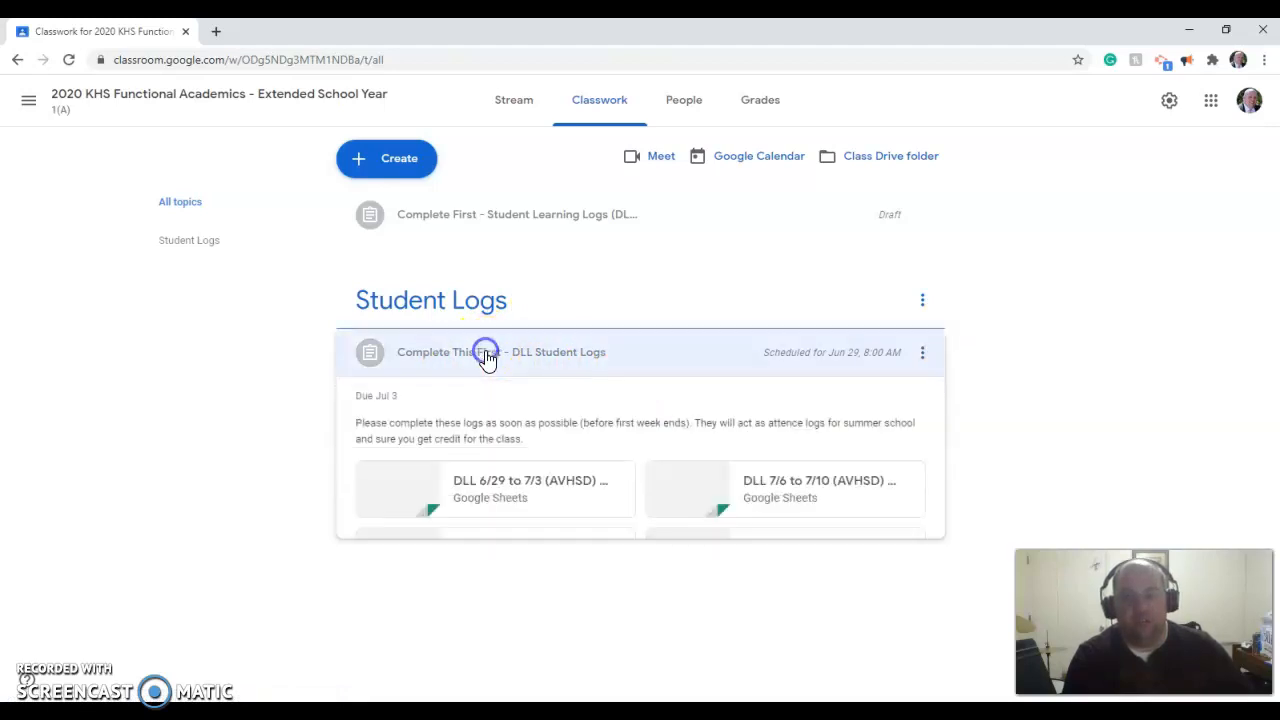
{"action": "left_click", "coordinate": [530, 490]}
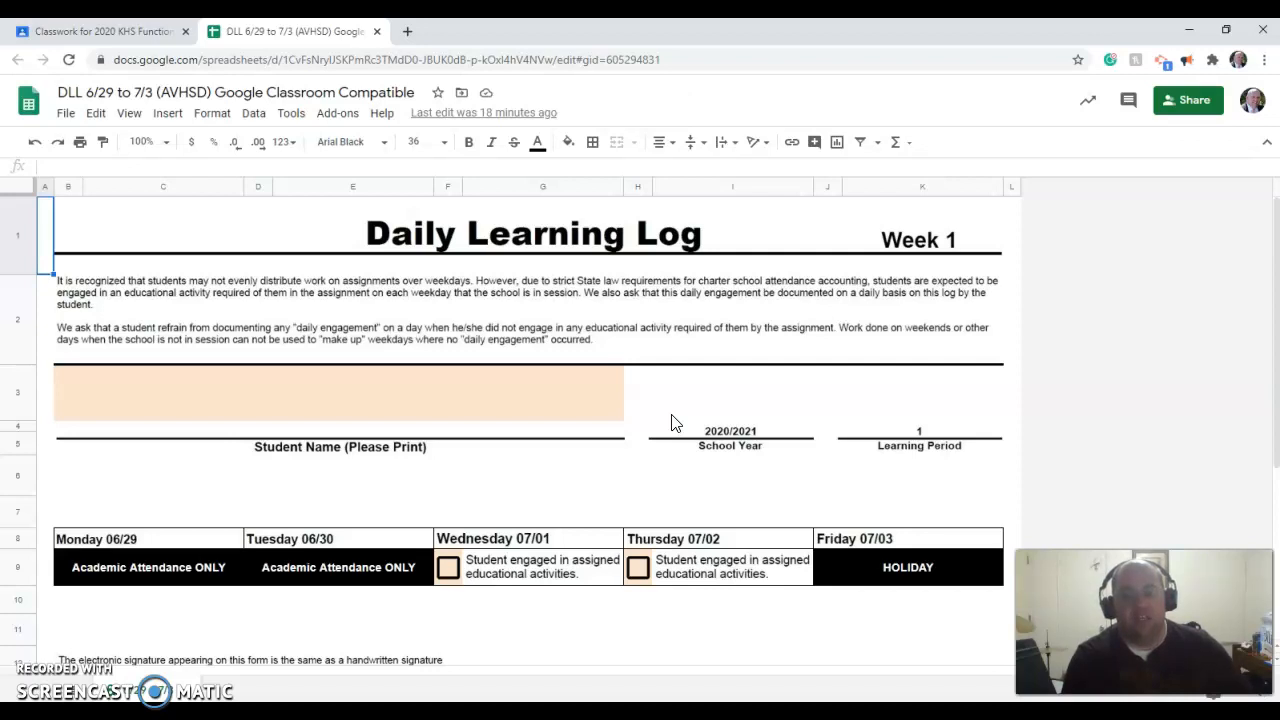
{"action": "left_click", "coordinate": [118, 37]}
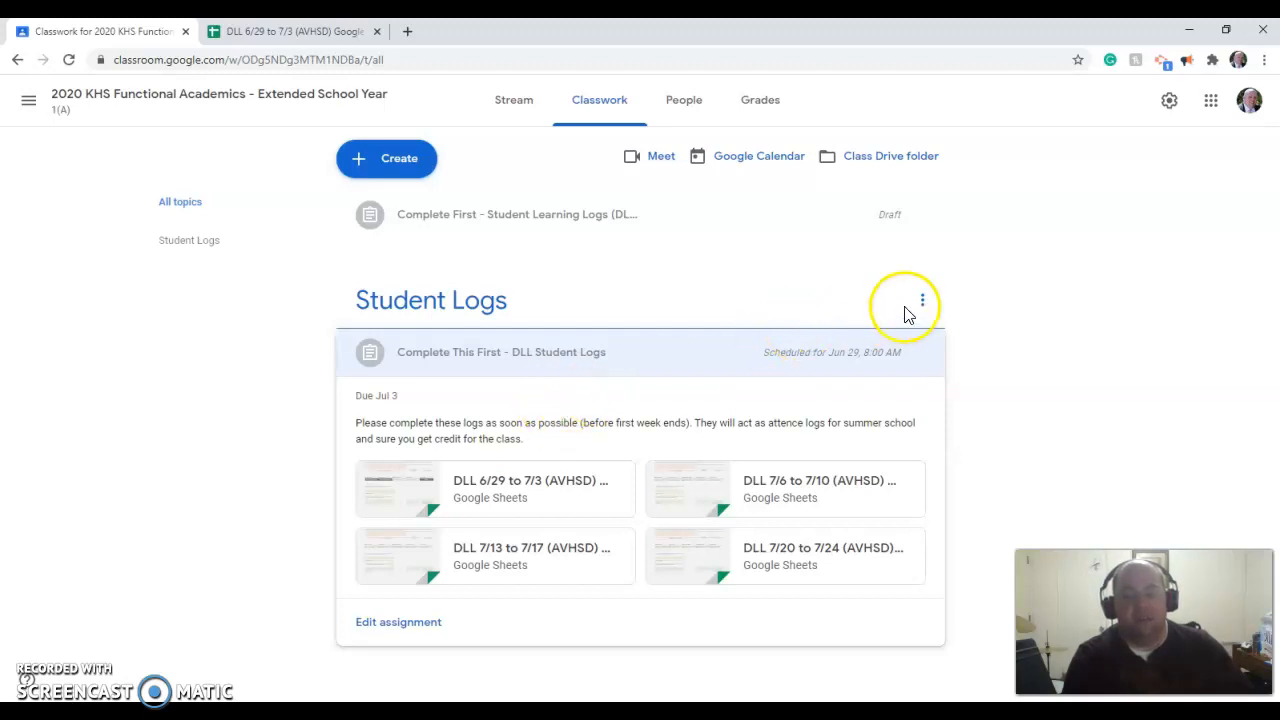
- Edit the scheduled DLL Student Logs assignment, adding "PLACEHOLDER FOR LINK." at the end of its instructions, and save it with the existing schedule
{"action": "left_click", "coordinate": [922, 355]}
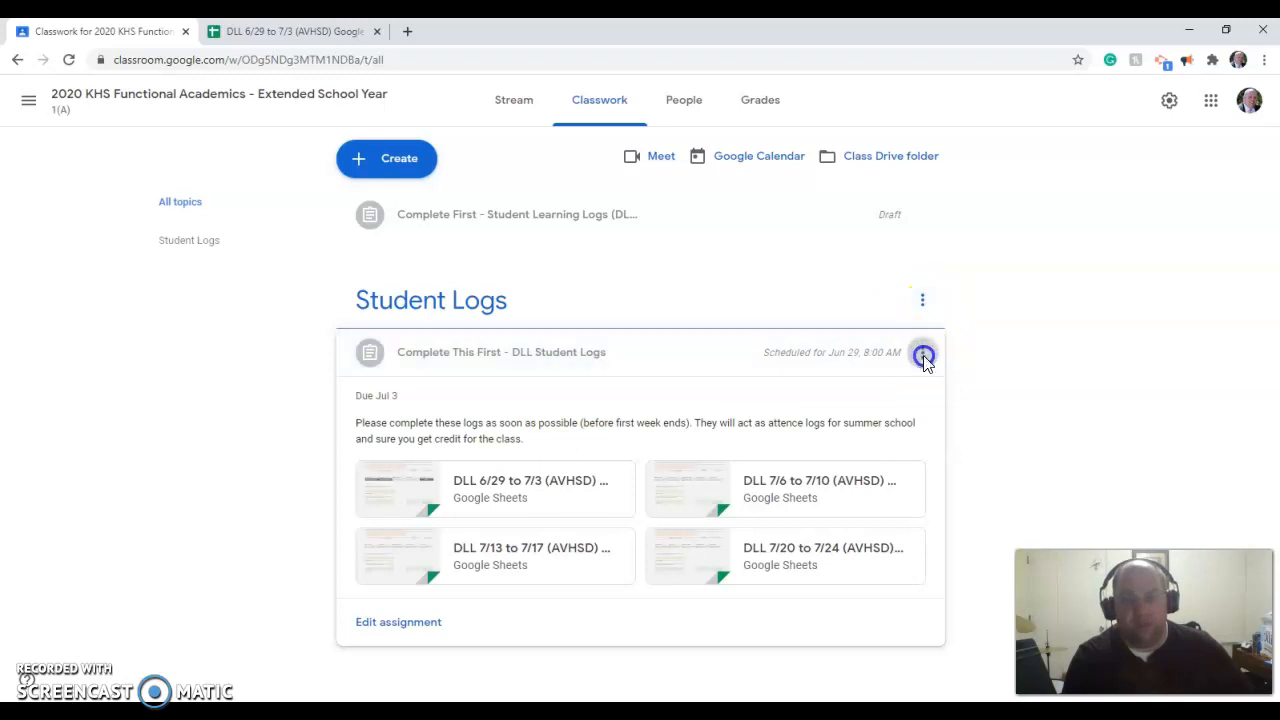
{"action": "left_click", "coordinate": [972, 351]}
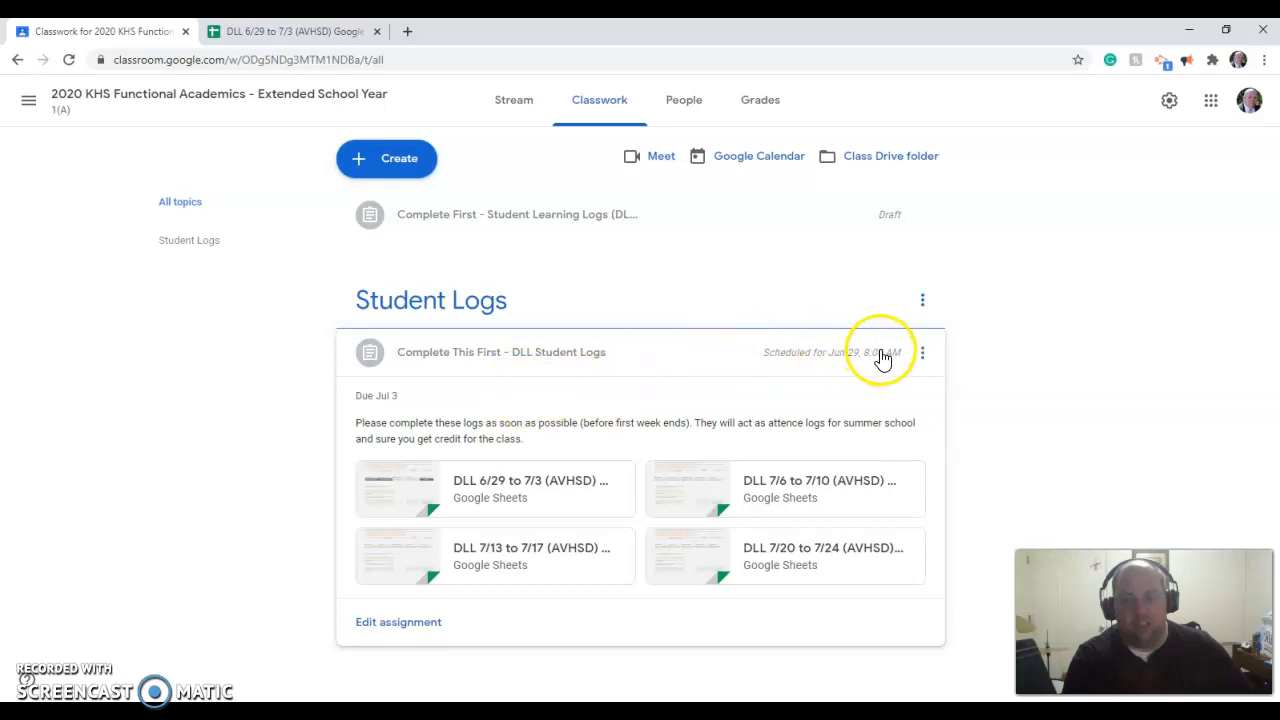
{"action": "left_click", "coordinate": [926, 358]}
{"action": "left_click", "coordinate": [886, 386]}
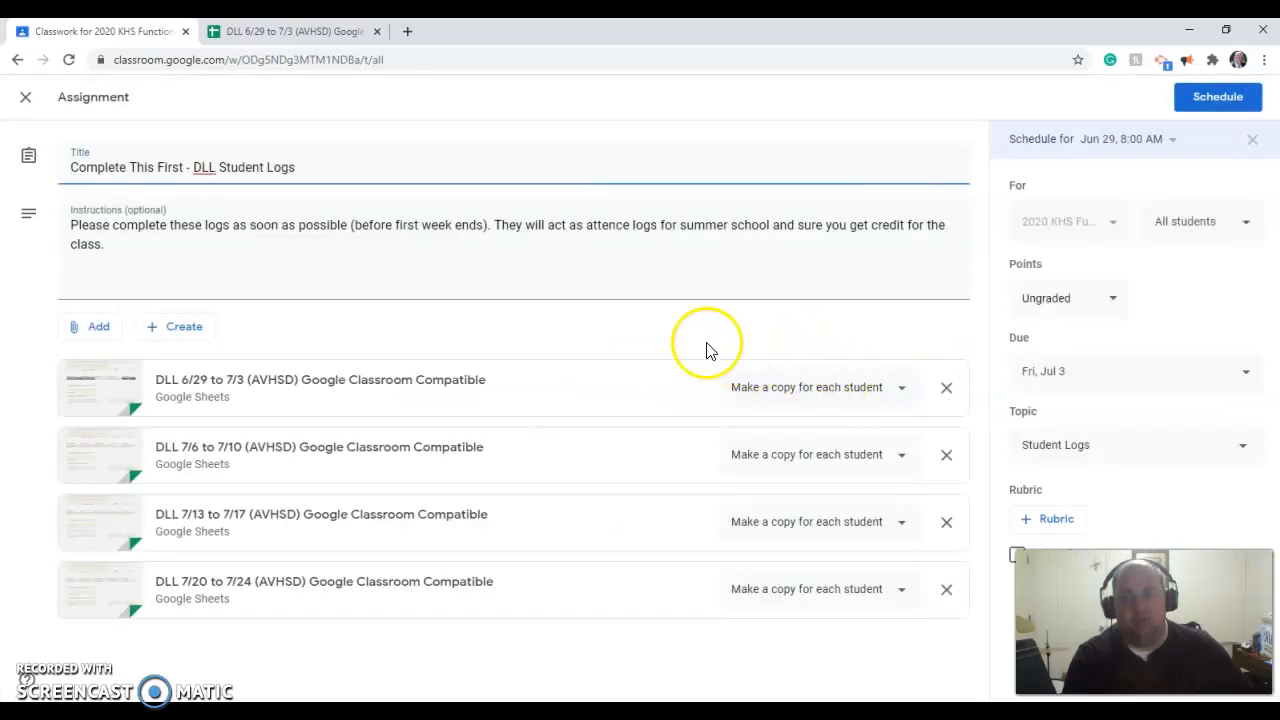
{"action": "left_click", "coordinate": [171, 245]}
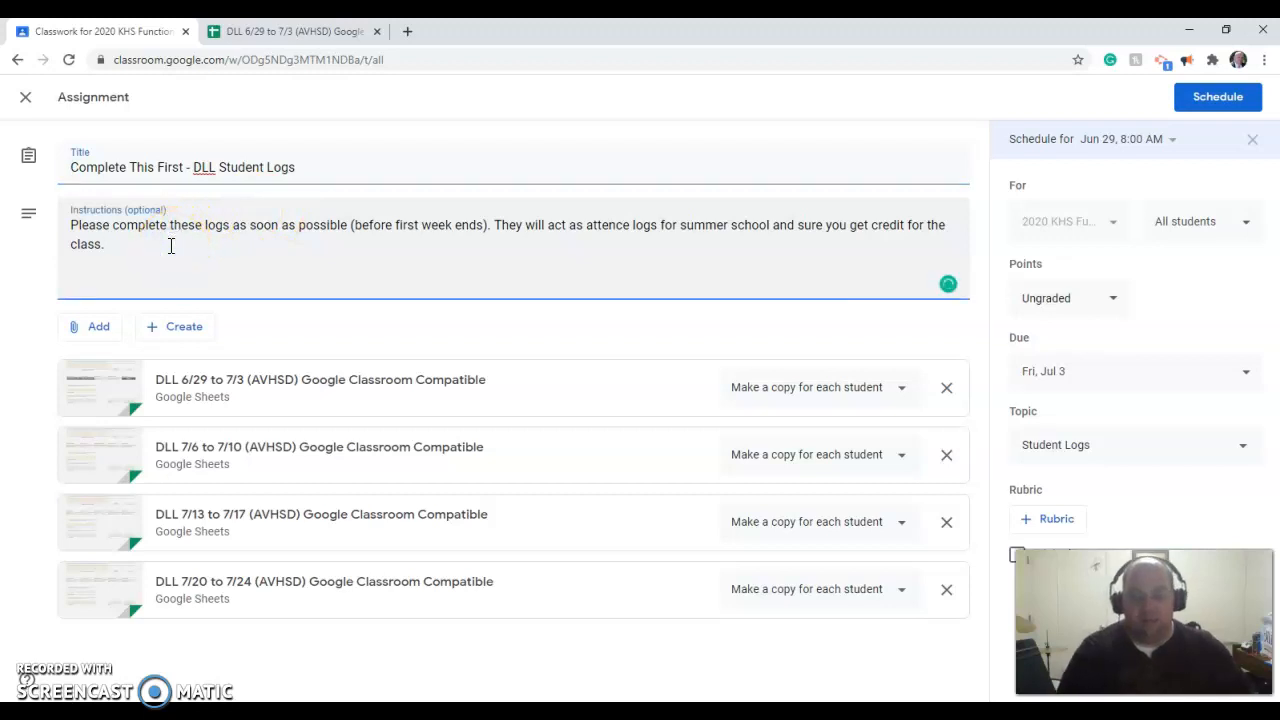
{"action": "type", "text": "P"}
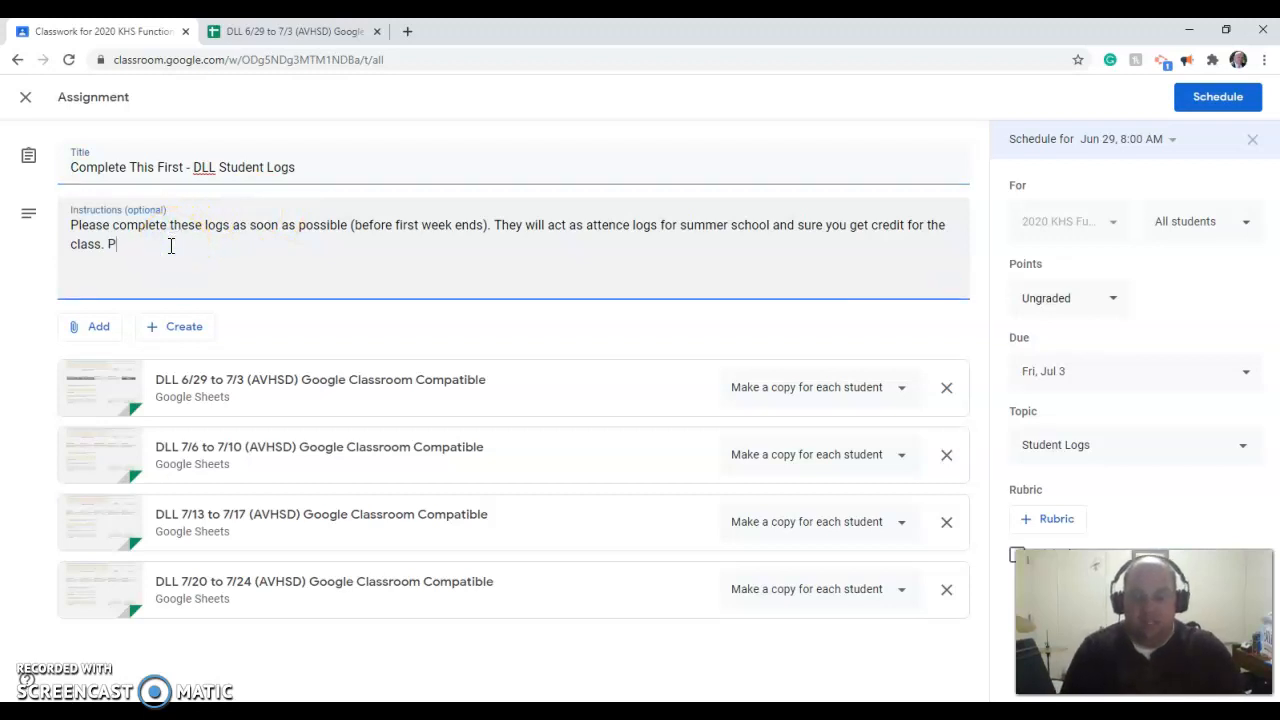
{"action": "type", "text": "LACEHOLDER FOR LINK"}
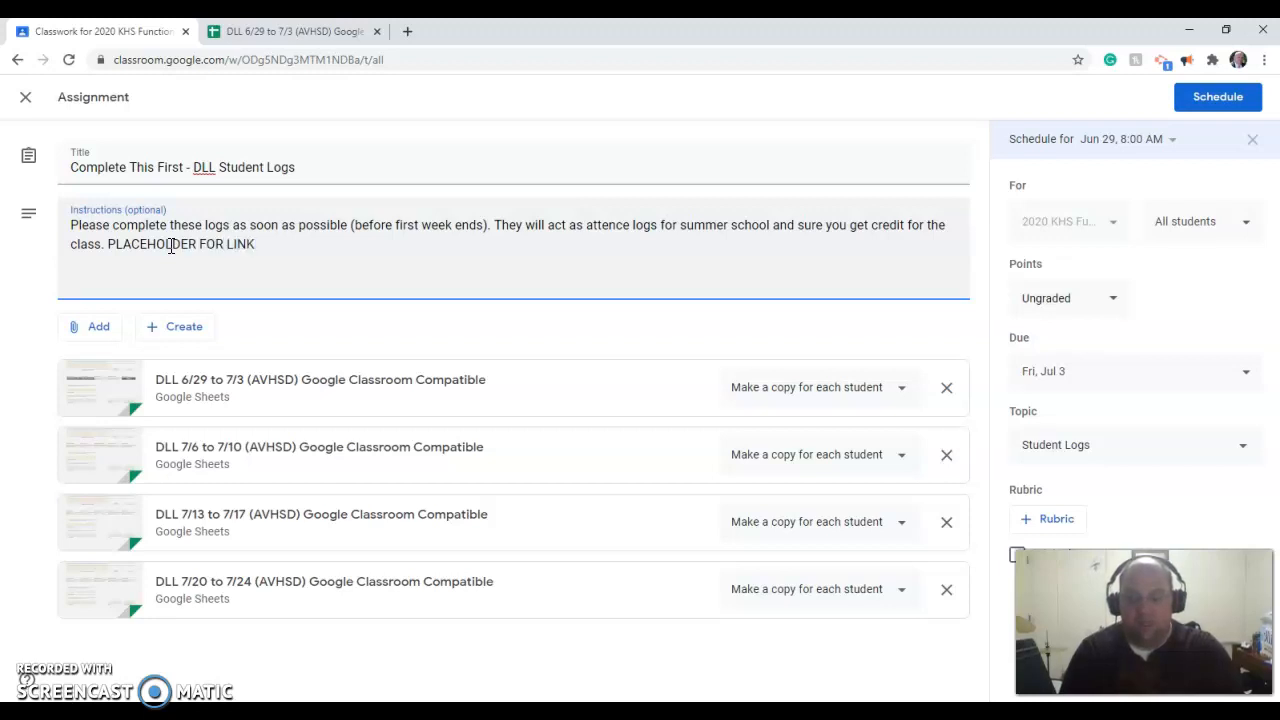
{"action": "type", "text": "."}
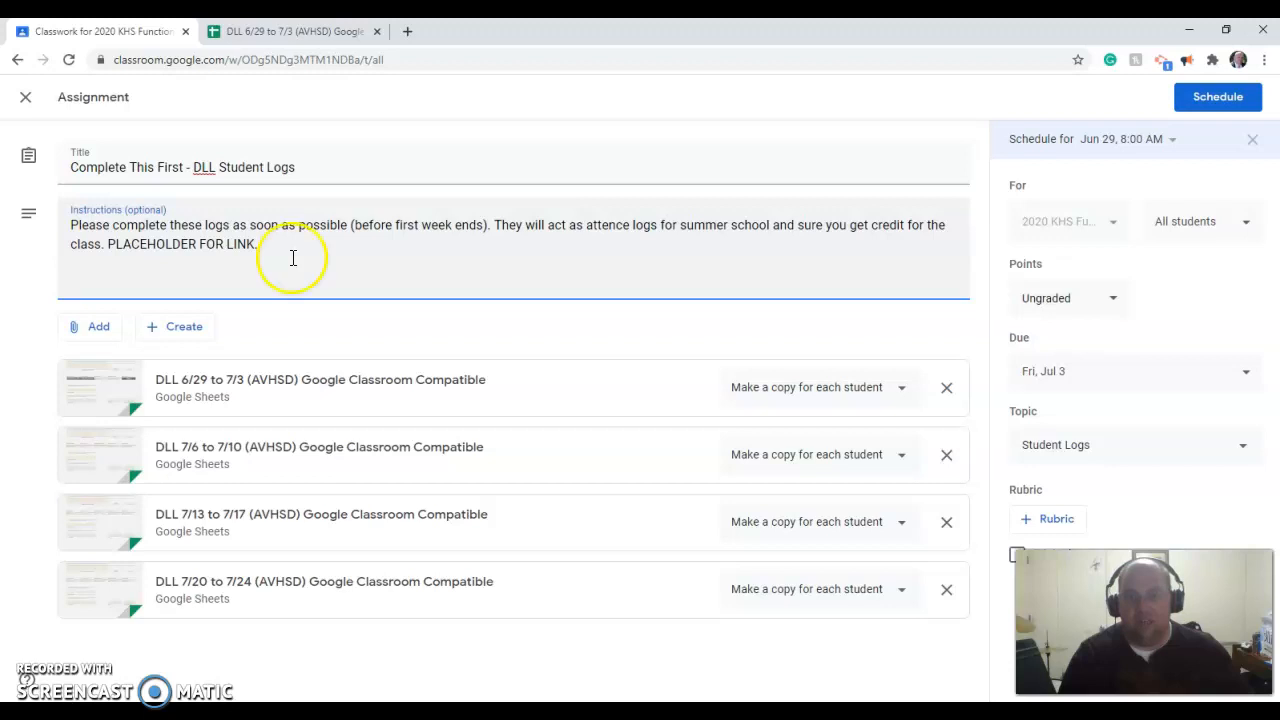
{"action": "left_click", "coordinate": [1198, 99]}
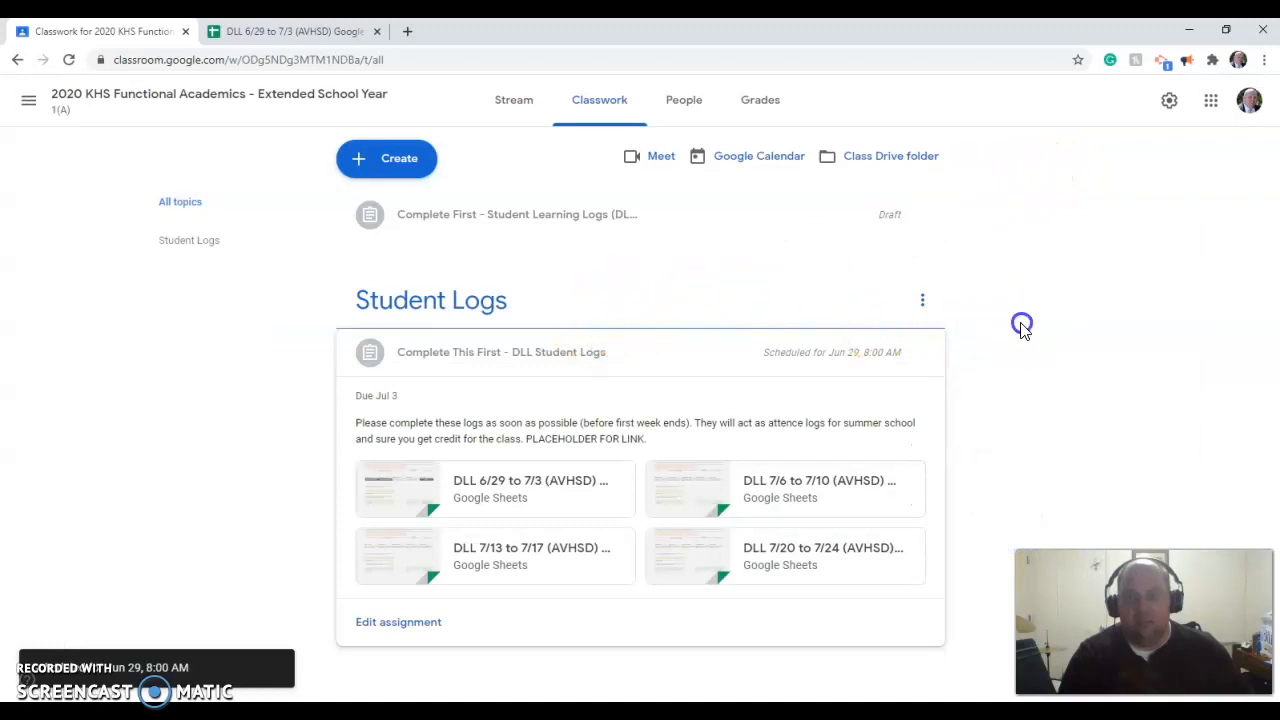
- View the Student Logs topic on its own page and return to the full classwork list
{"action": "left_click", "coordinate": [415, 305]}
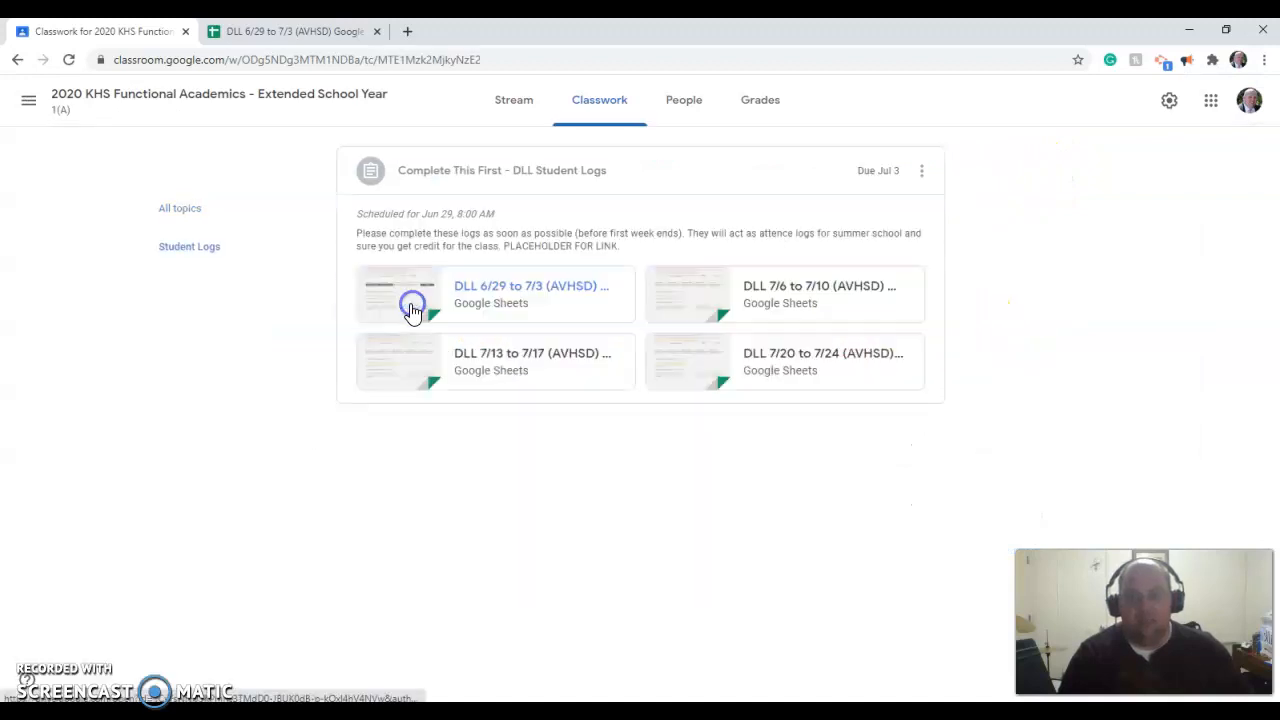
{"action": "left_click", "coordinate": [16, 61]}
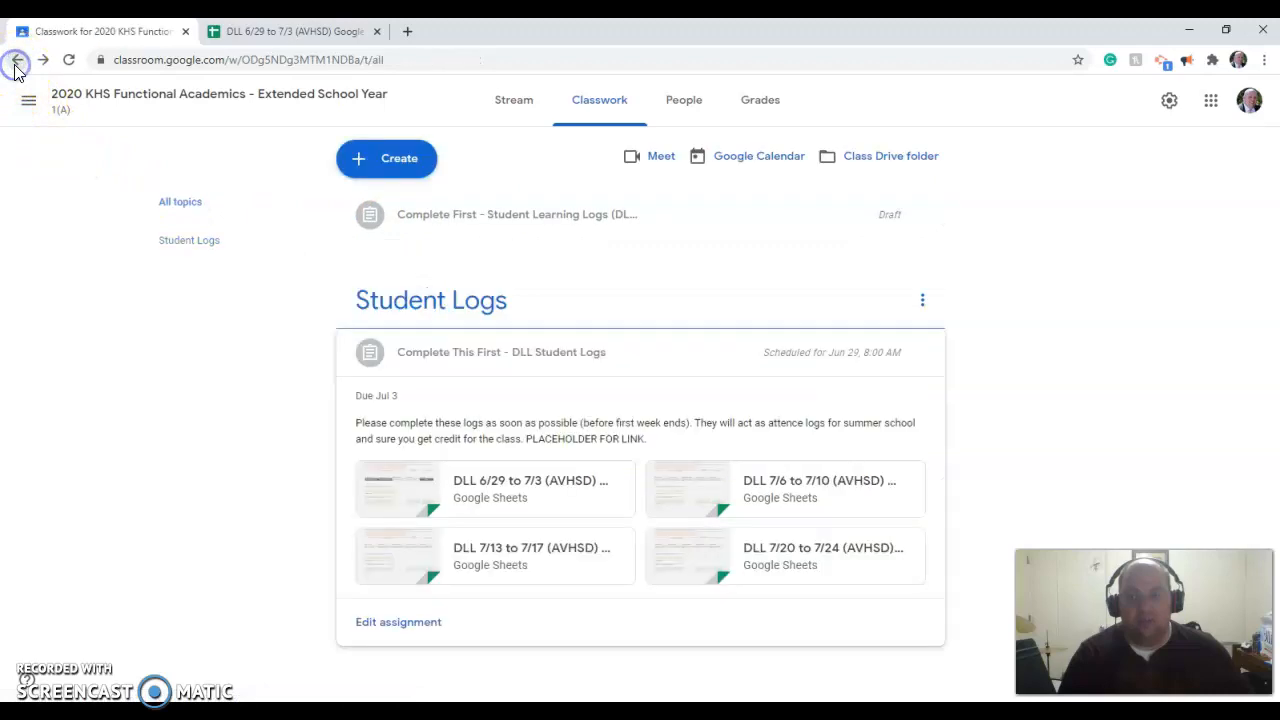